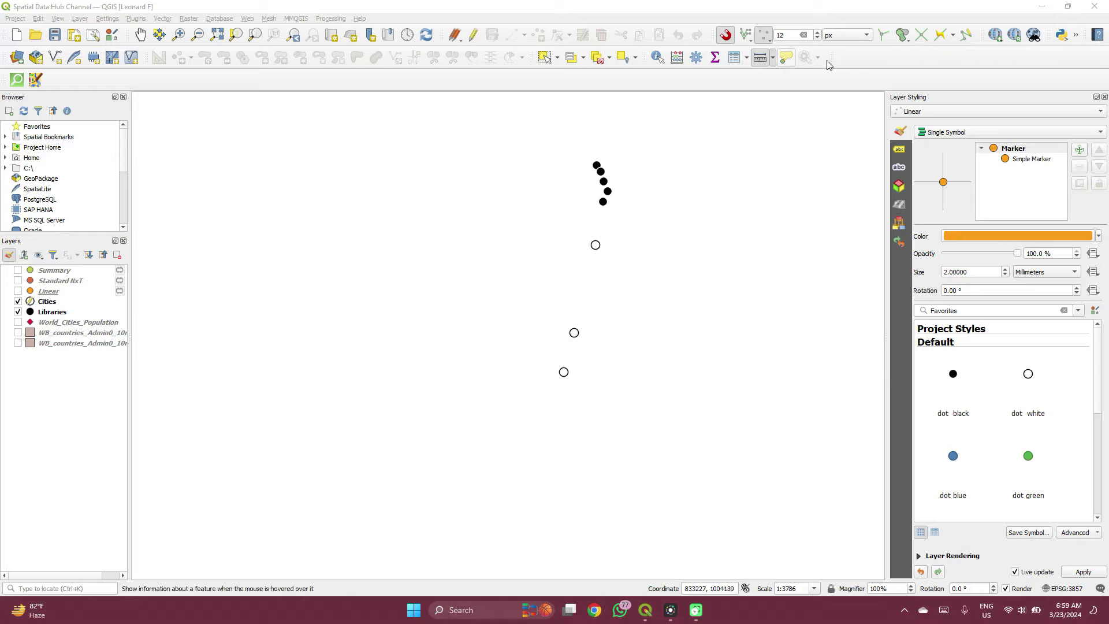
Toggle the Attributes Toolbar off and back on, then enable snapping to the map points.
click(880, 64)
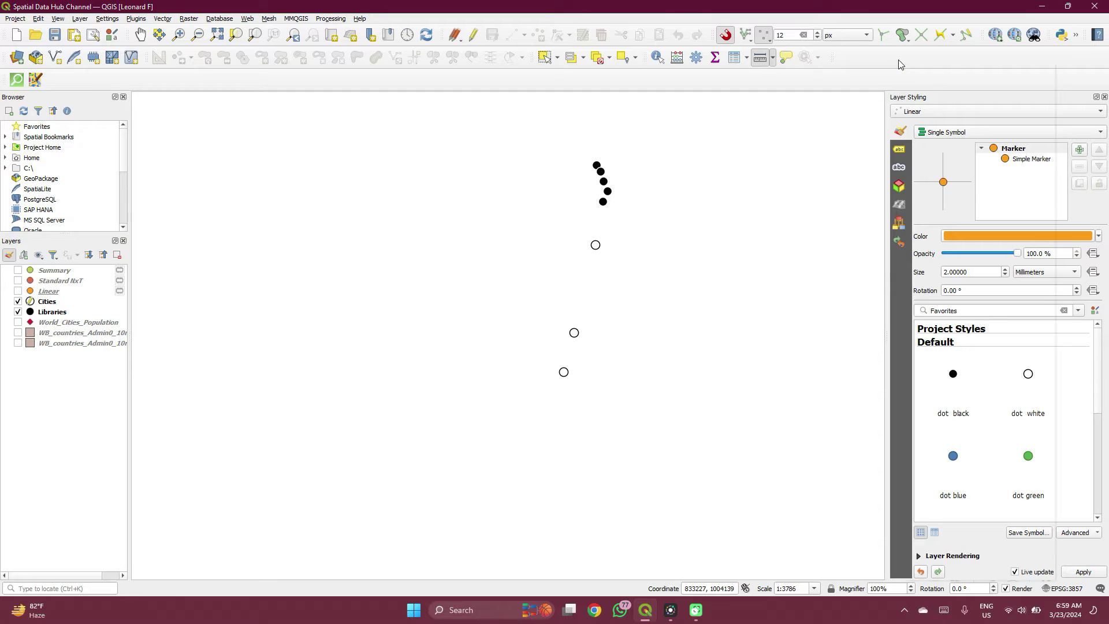
right_click(899, 64)
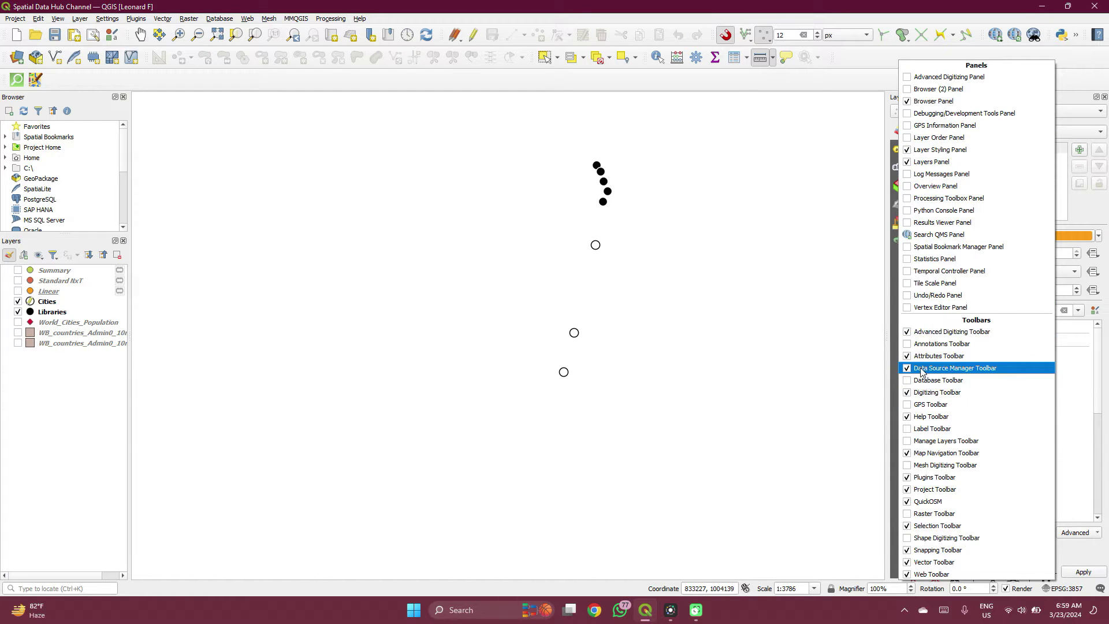
click(907, 357)
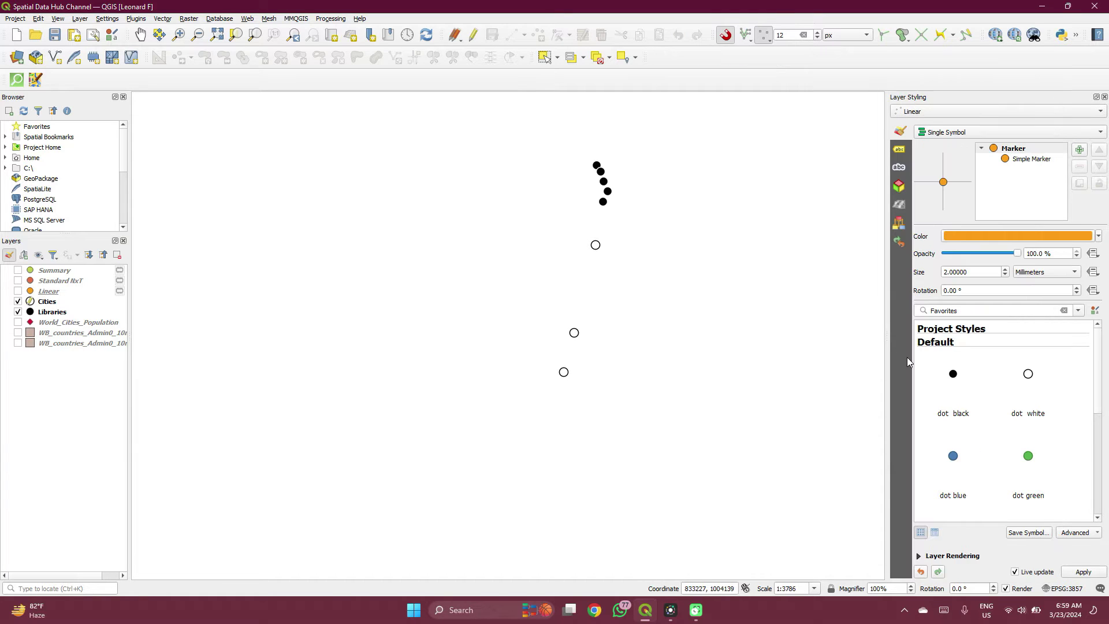
right_click(849, 60)
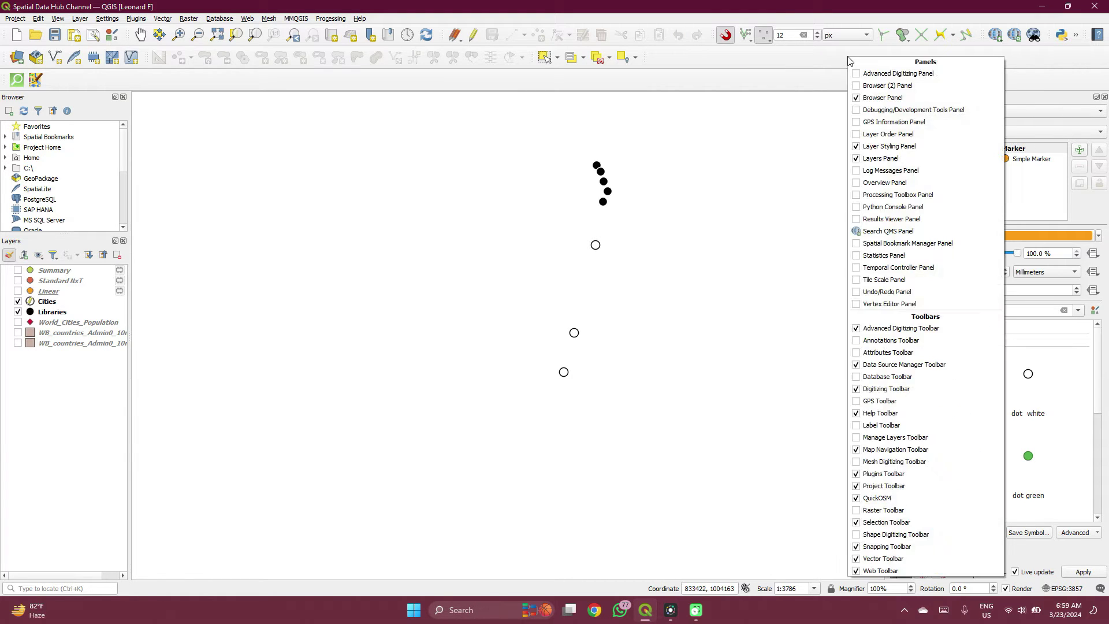
click(857, 357)
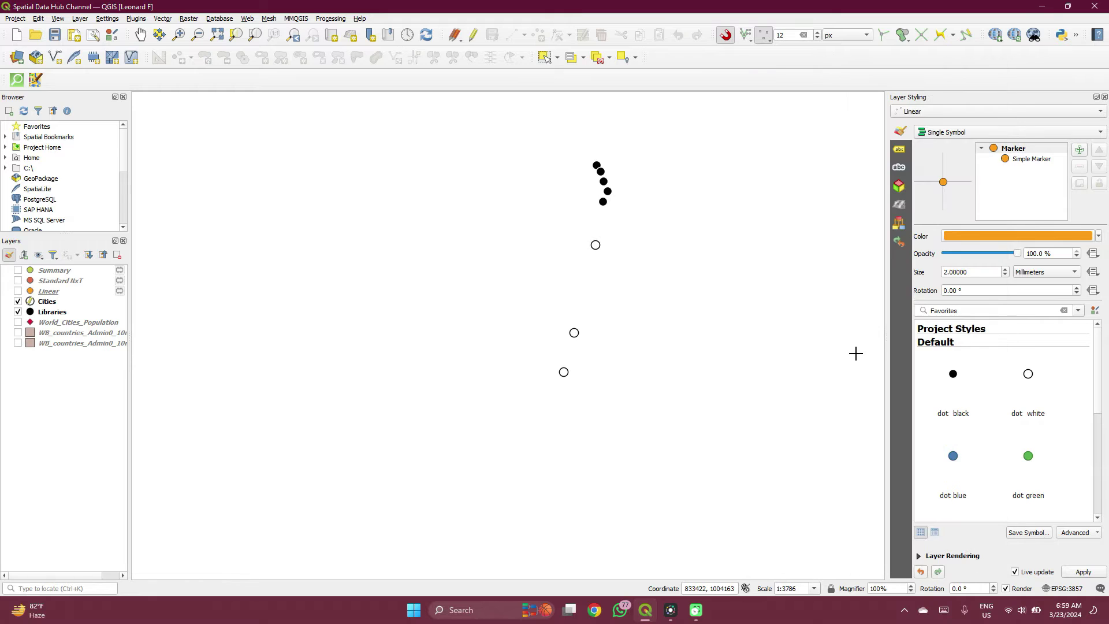
right_click(858, 67)
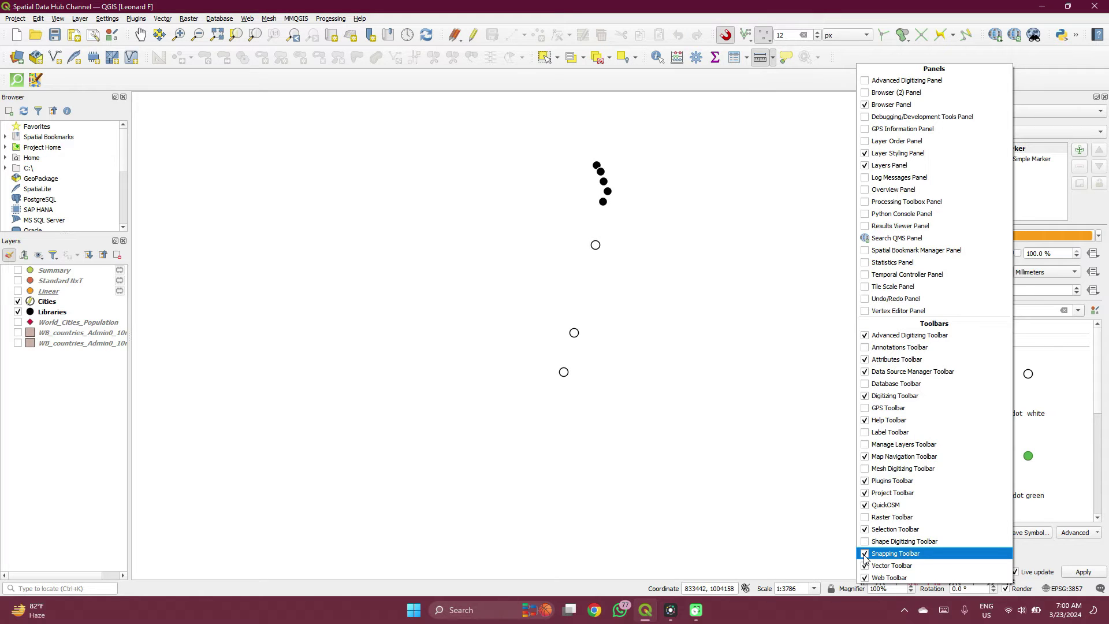
click(839, 89)
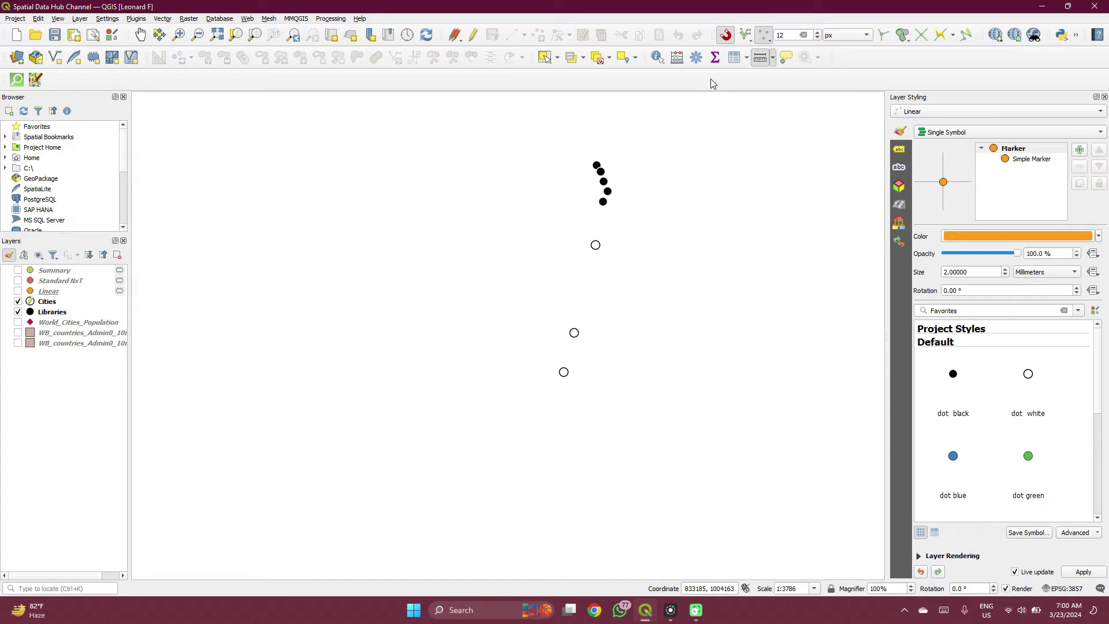
click(728, 34)
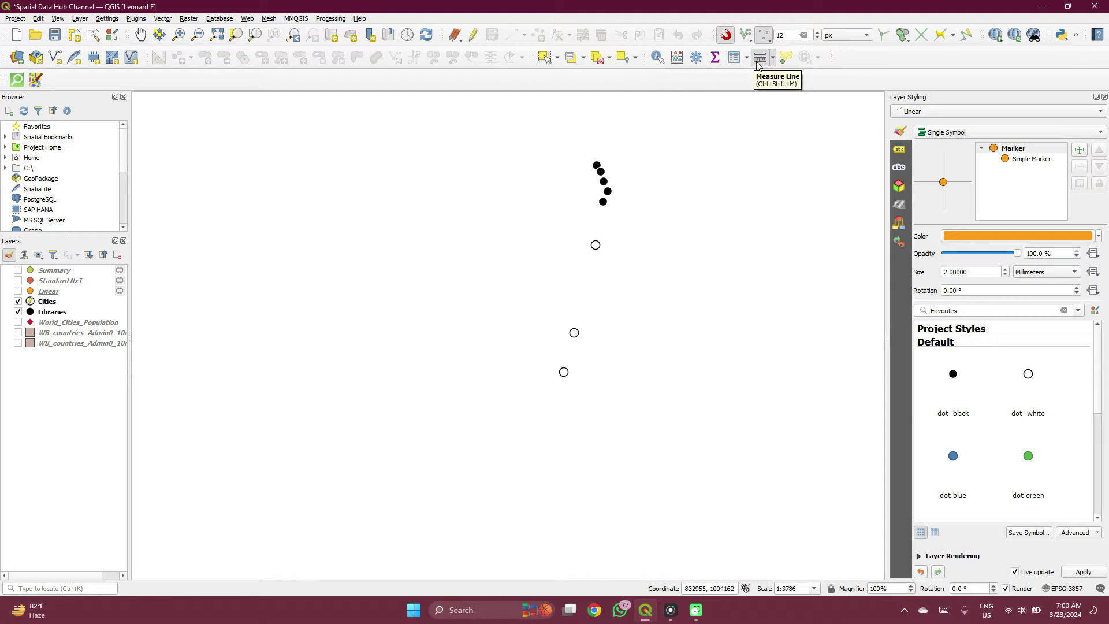
Measure the line through the lowest, middle and upper city points: 70.532 m plus 156.497 m.
click(758, 63)
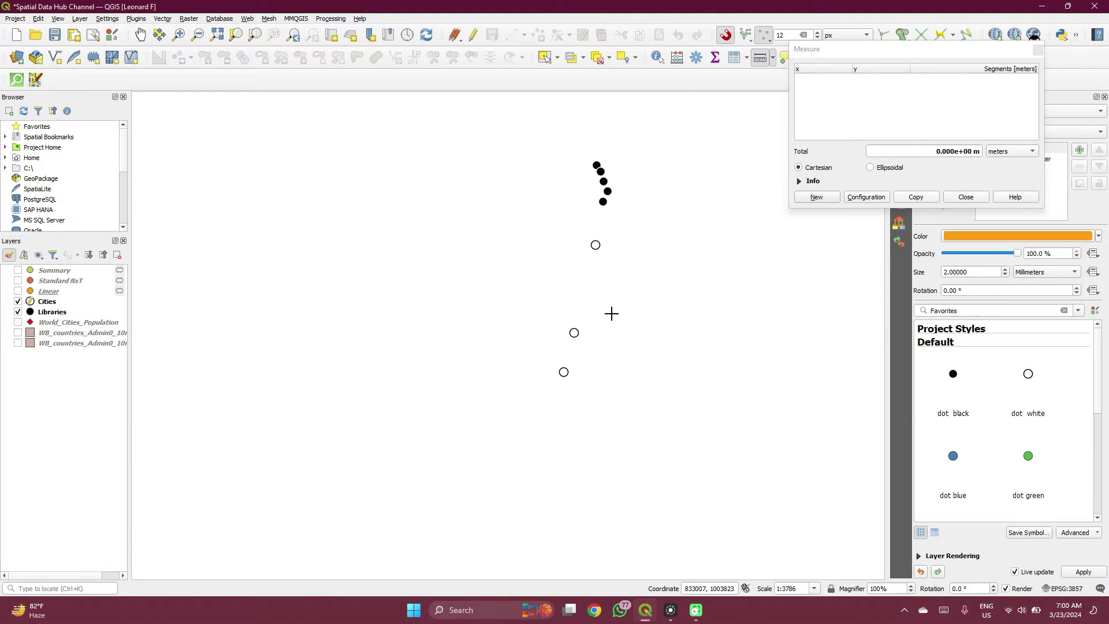
click(564, 372)
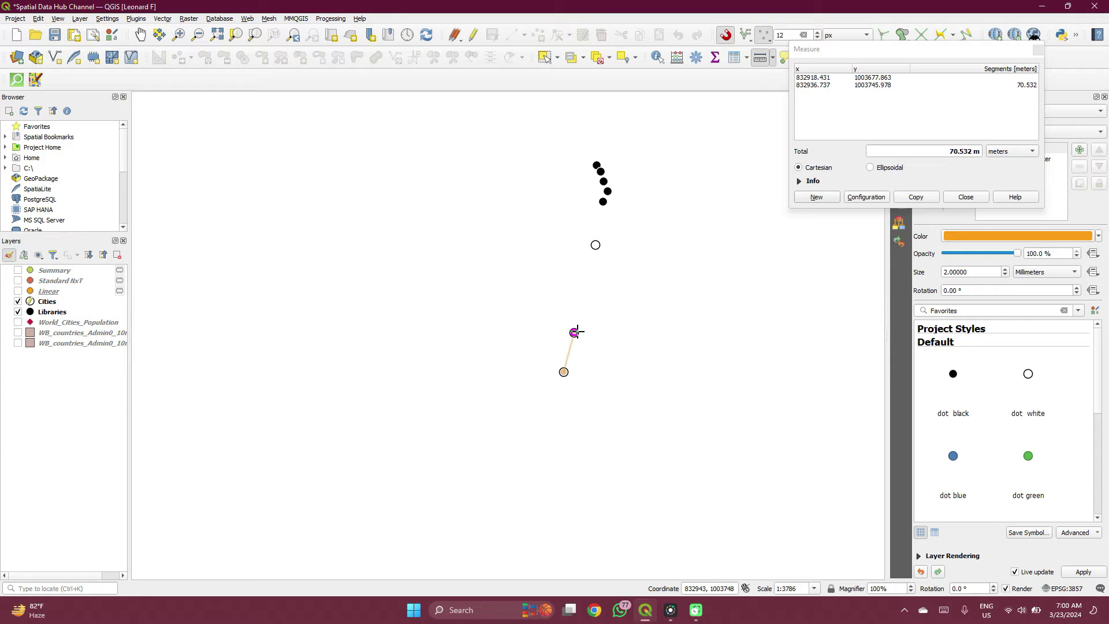
click(574, 333)
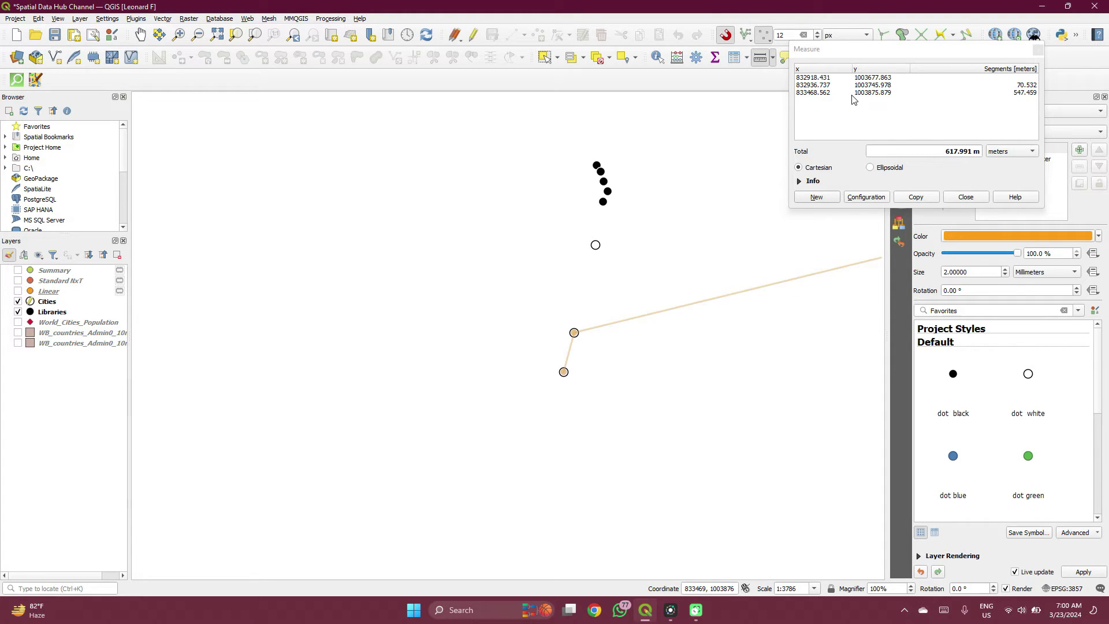
mouse_move(853, 100)
mouse_move(832, 119)
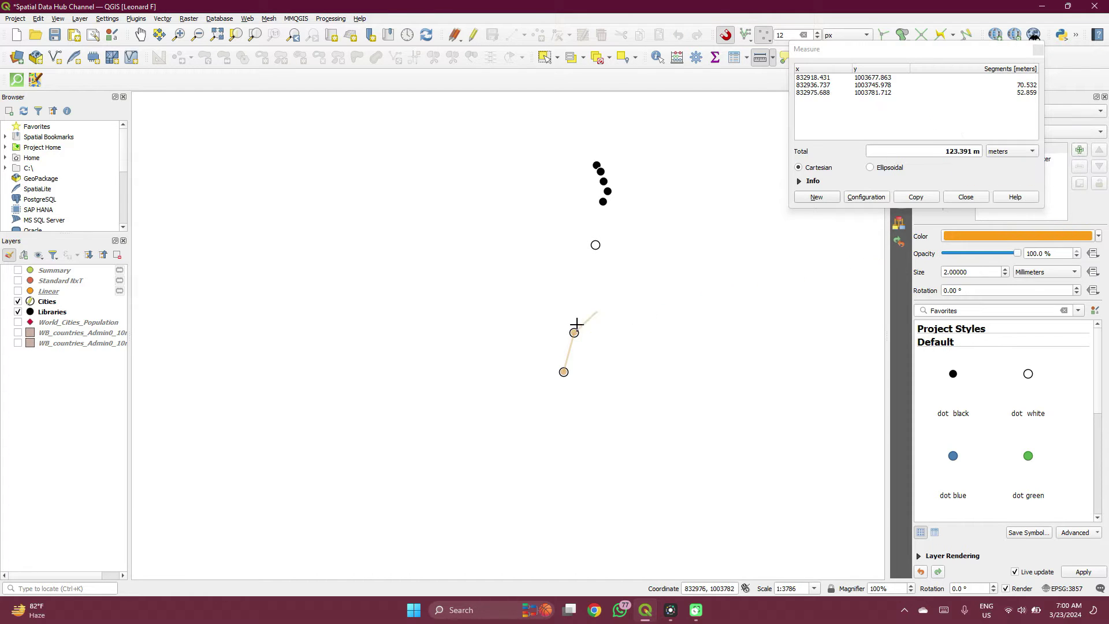
click(598, 245)
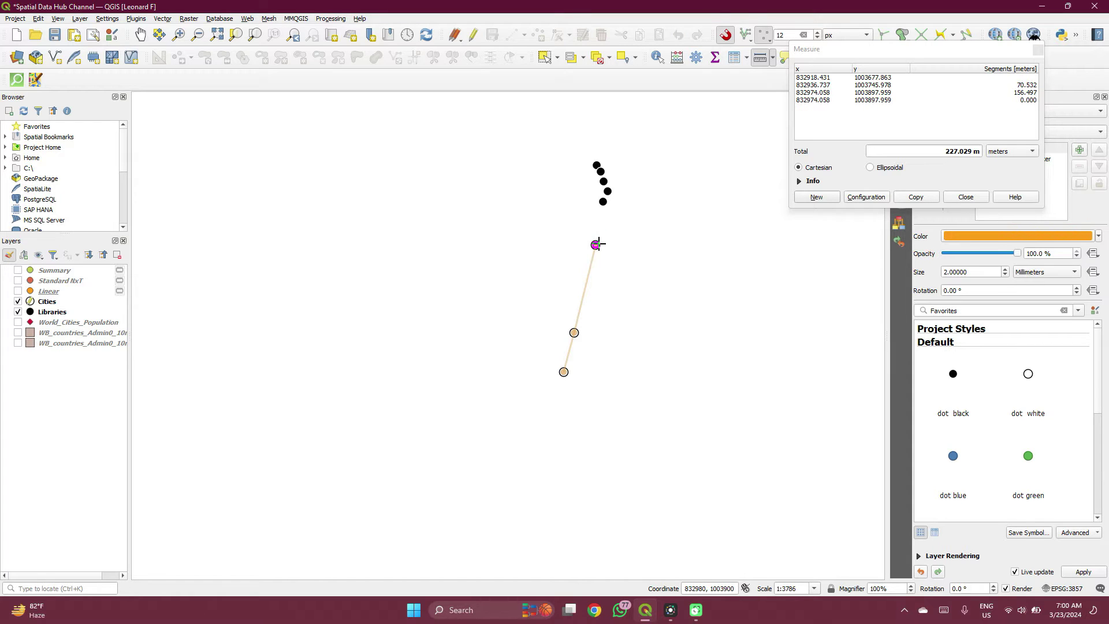
right_click(598, 245)
click(995, 155)
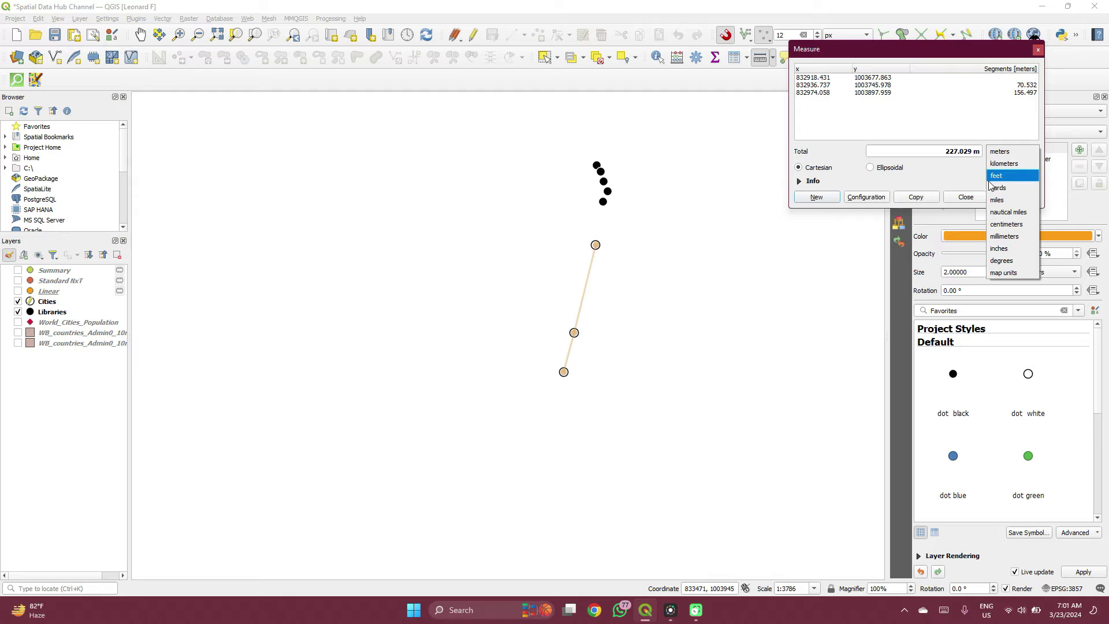
key(Down)
key(Down)
key(Down)
key(Down)
key(Down)
key(Down)
key(Down)
key(Down)
key(Up)
key(Up)
key(Up)
key(Up)
key(Up)
key(Up)
key(Up)
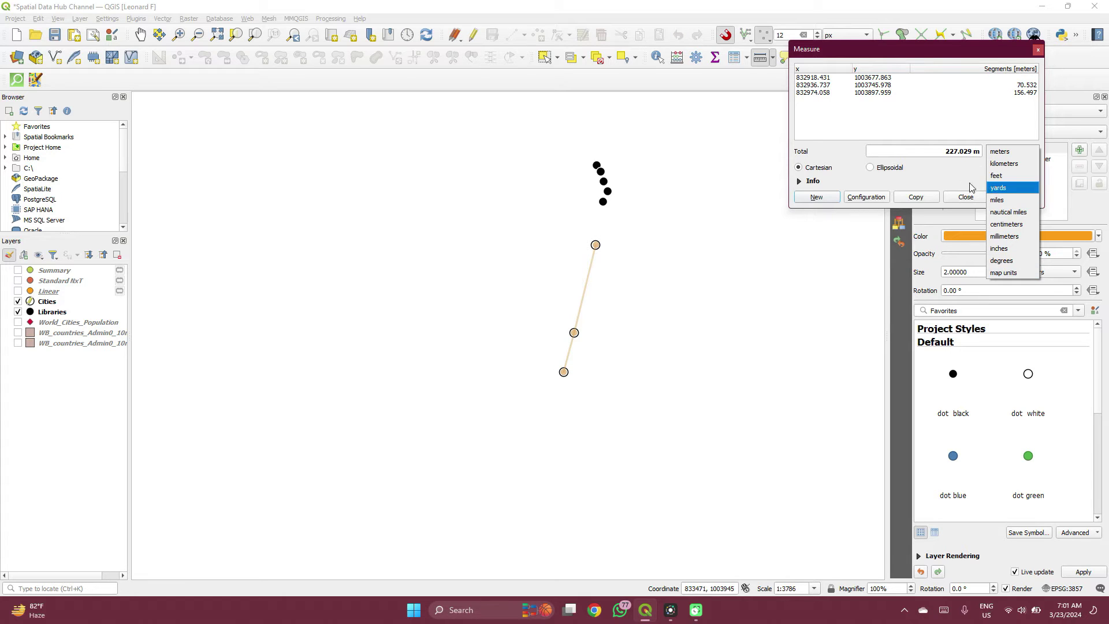
key(Escape)
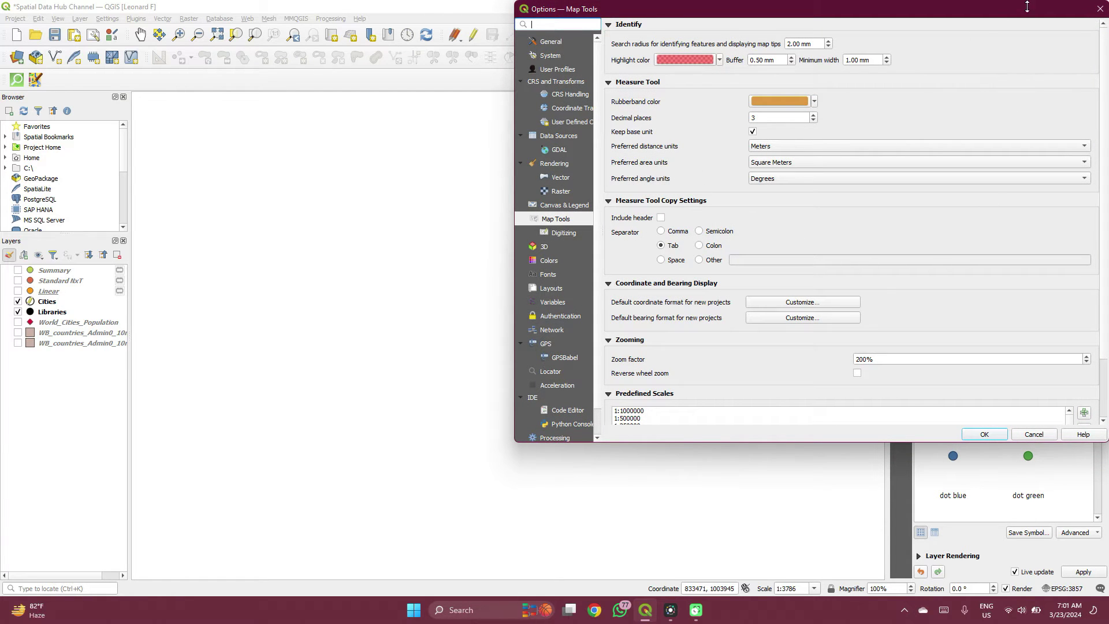
click(1098, 8)
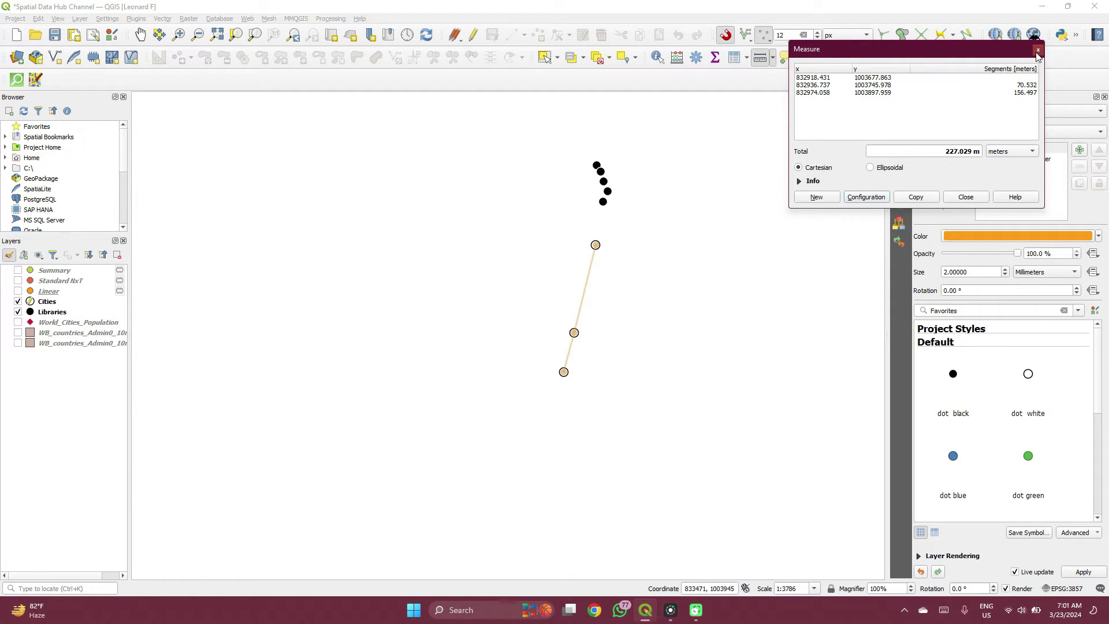
click(1038, 51)
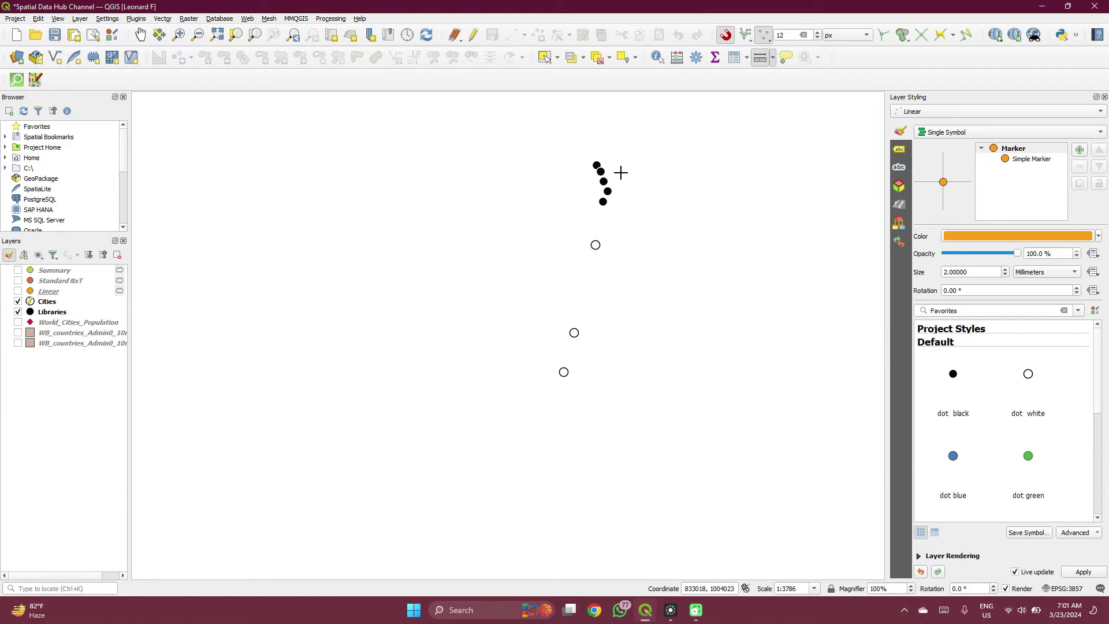
Zoom in, search the Processing Toolbox for 'neare' and launch Nearest neighbour analysis.
scroll(620, 172, up, 4)
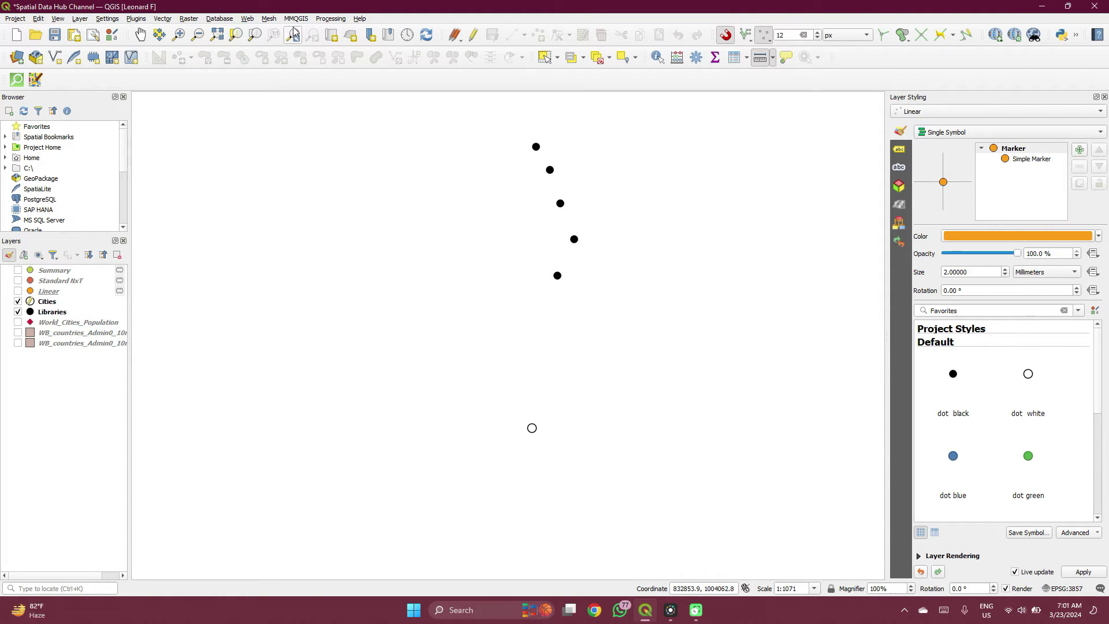
click(330, 19)
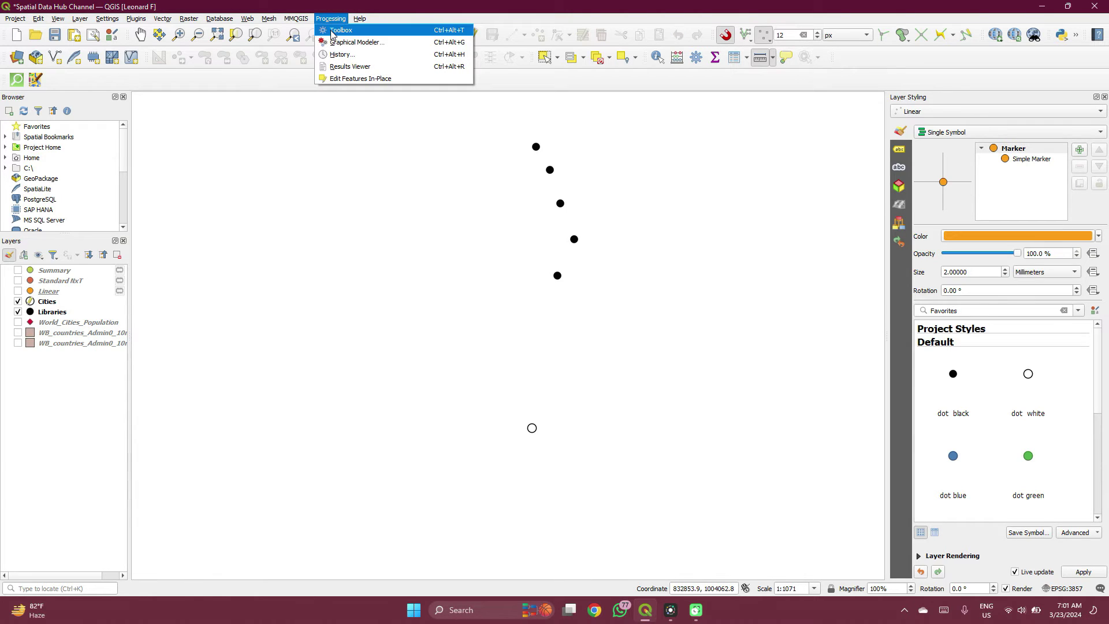
click(335, 31)
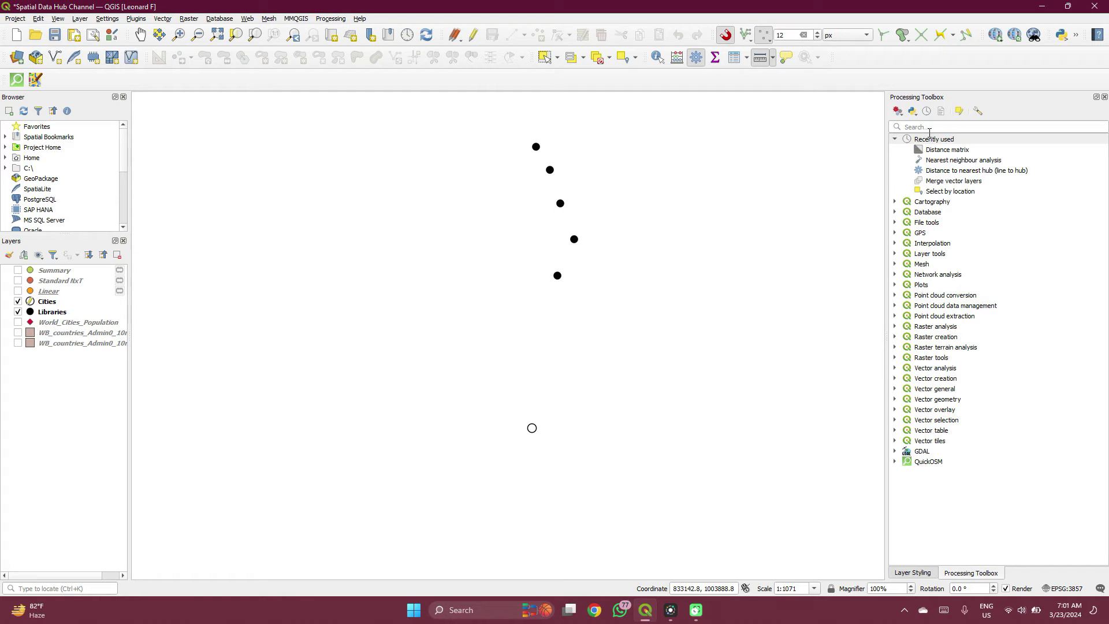
click(930, 128)
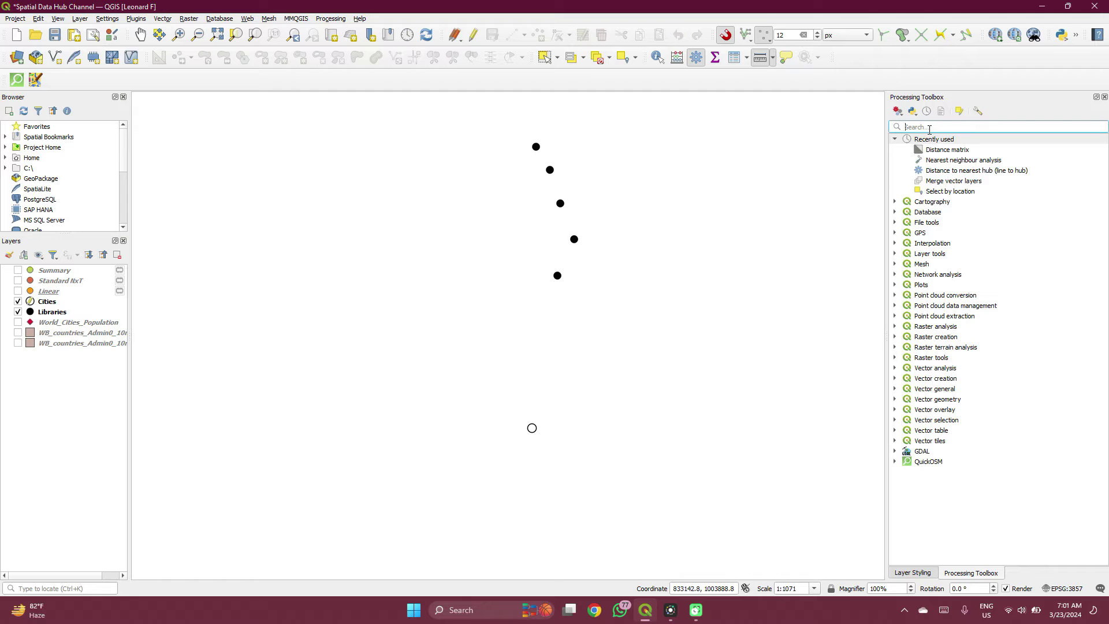
text(n)
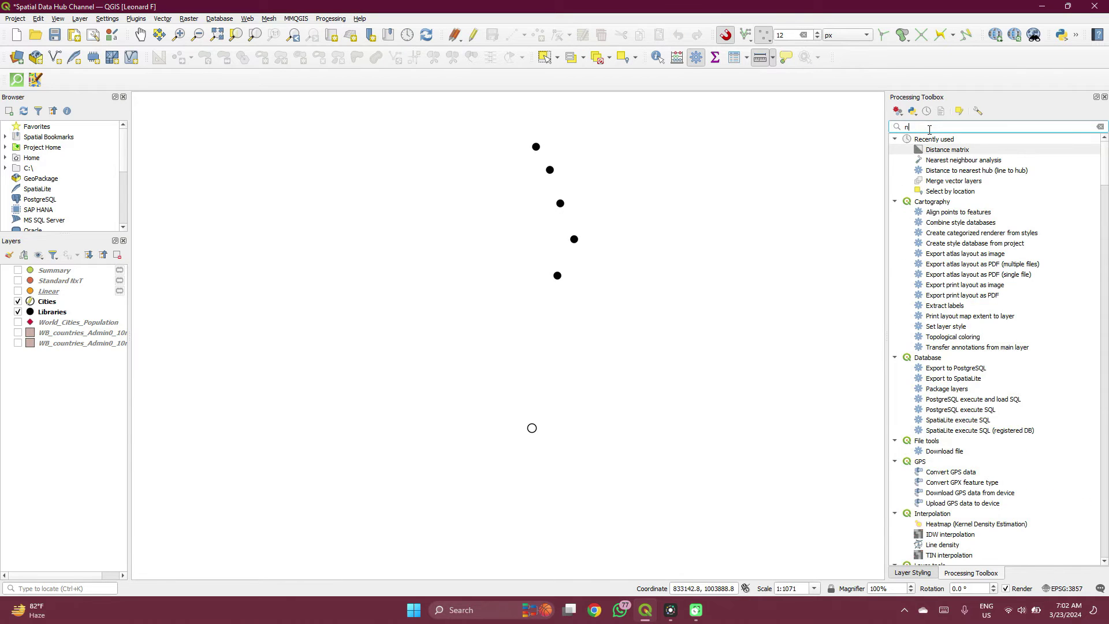
text(eares)
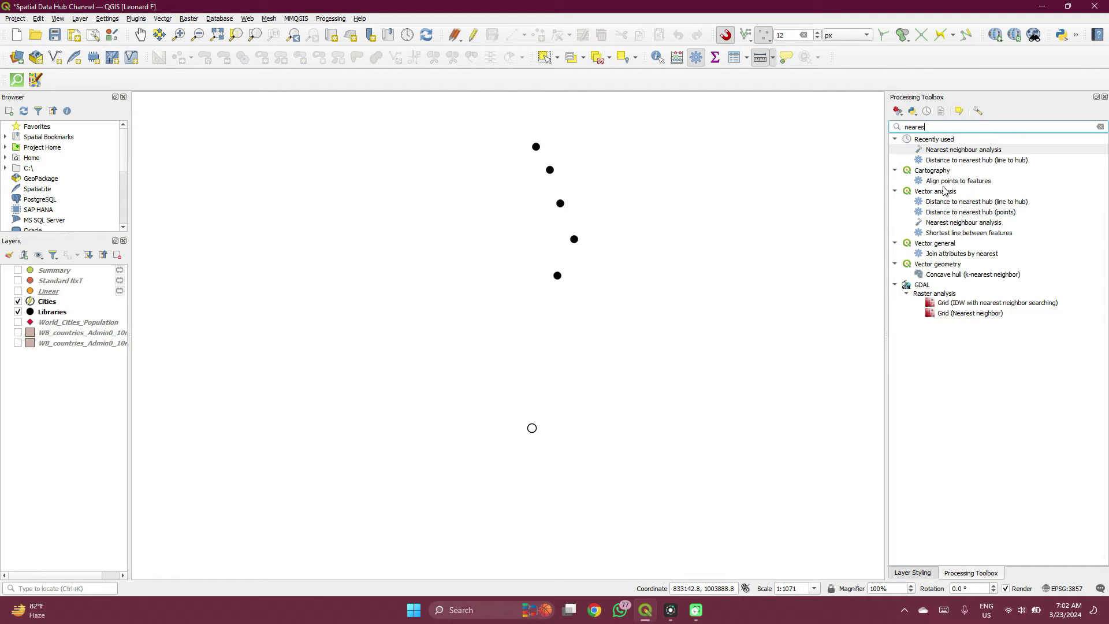
double_click(945, 224)
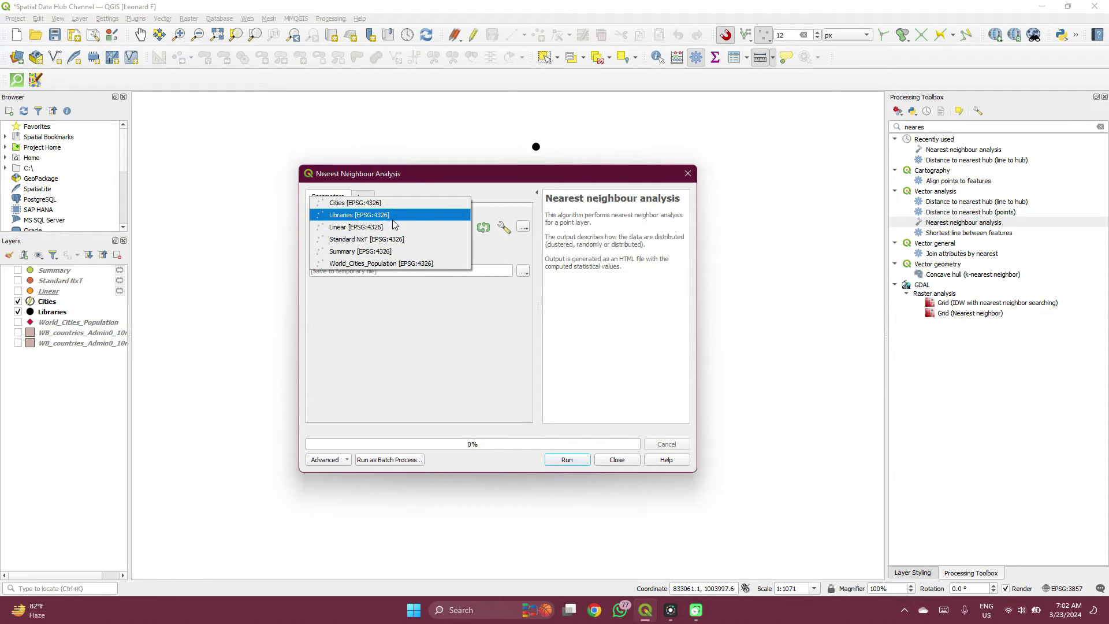
Set Libraries as the input layer, leaving the report unsaved to file, and move the dialog aside.
click(393, 218)
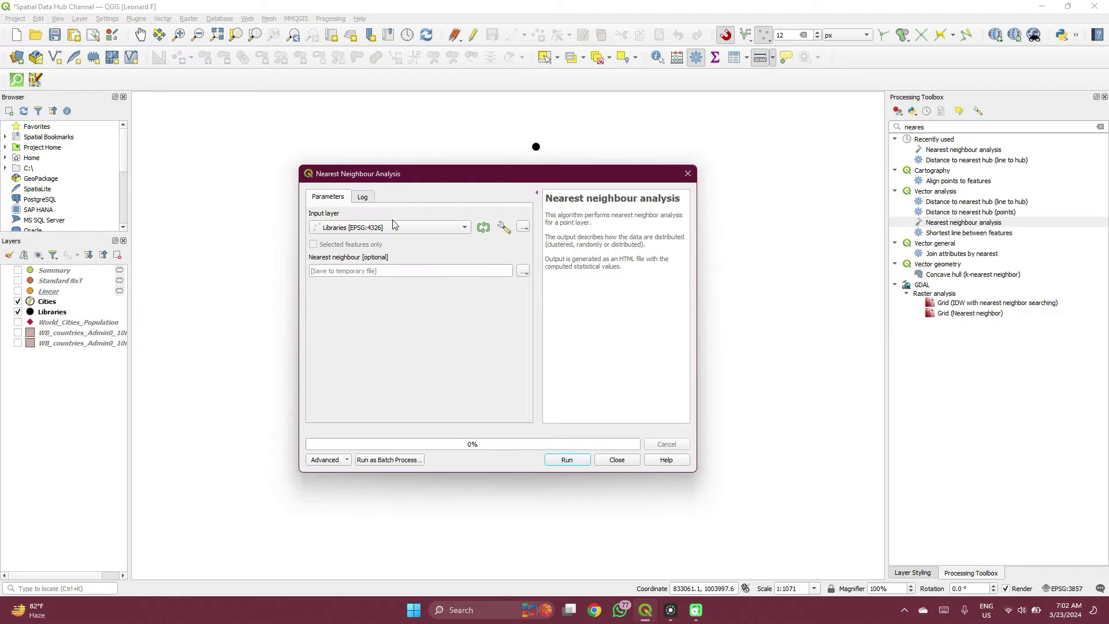
click(523, 272)
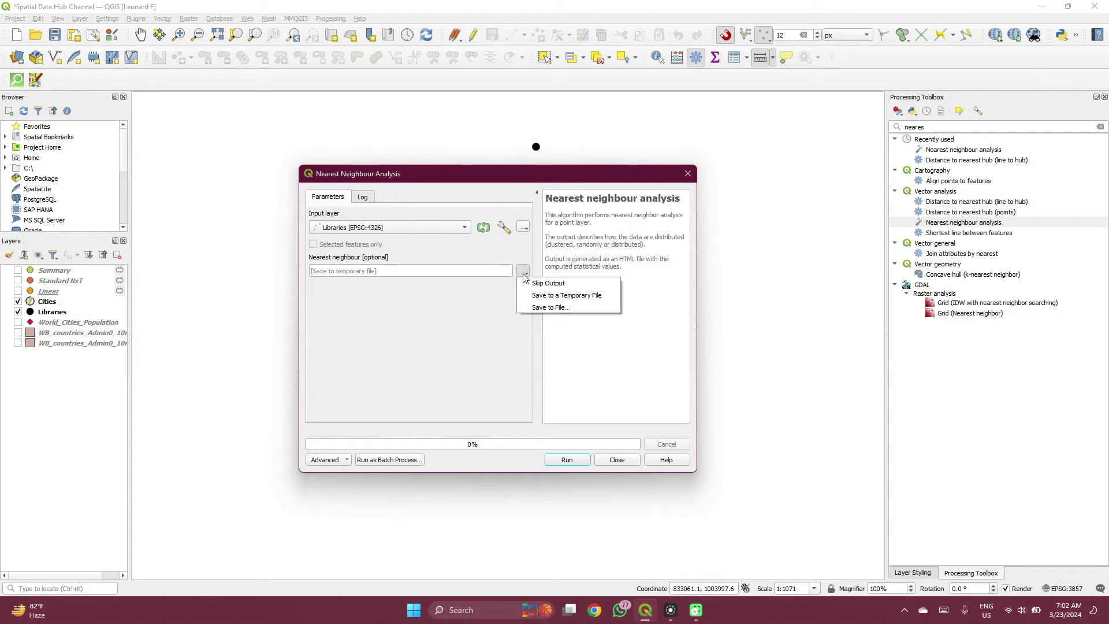
click(543, 308)
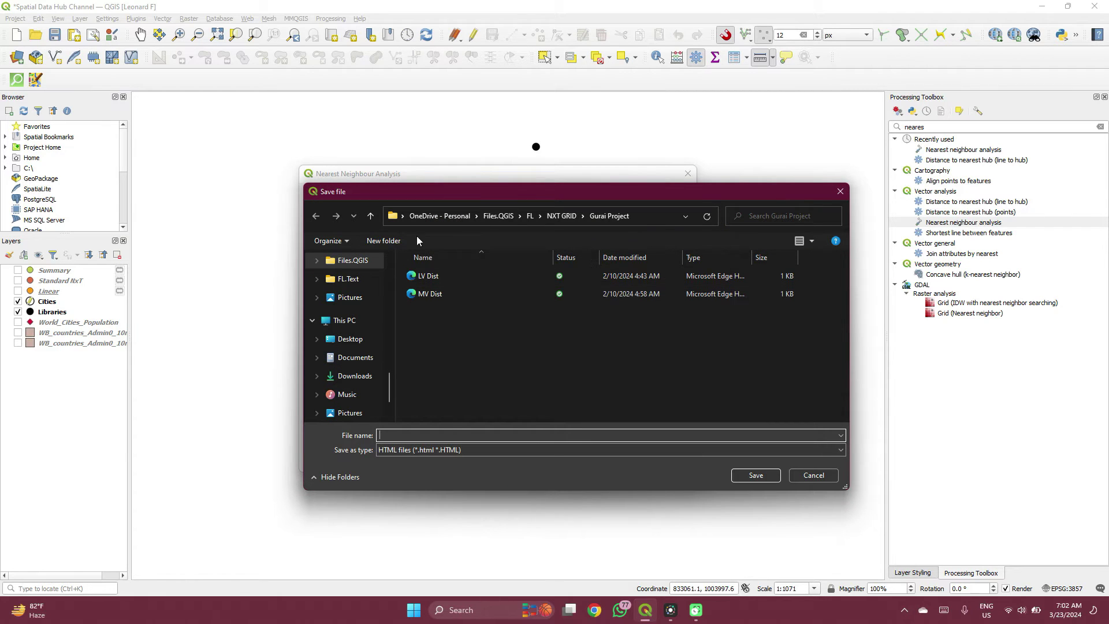
click(812, 476)
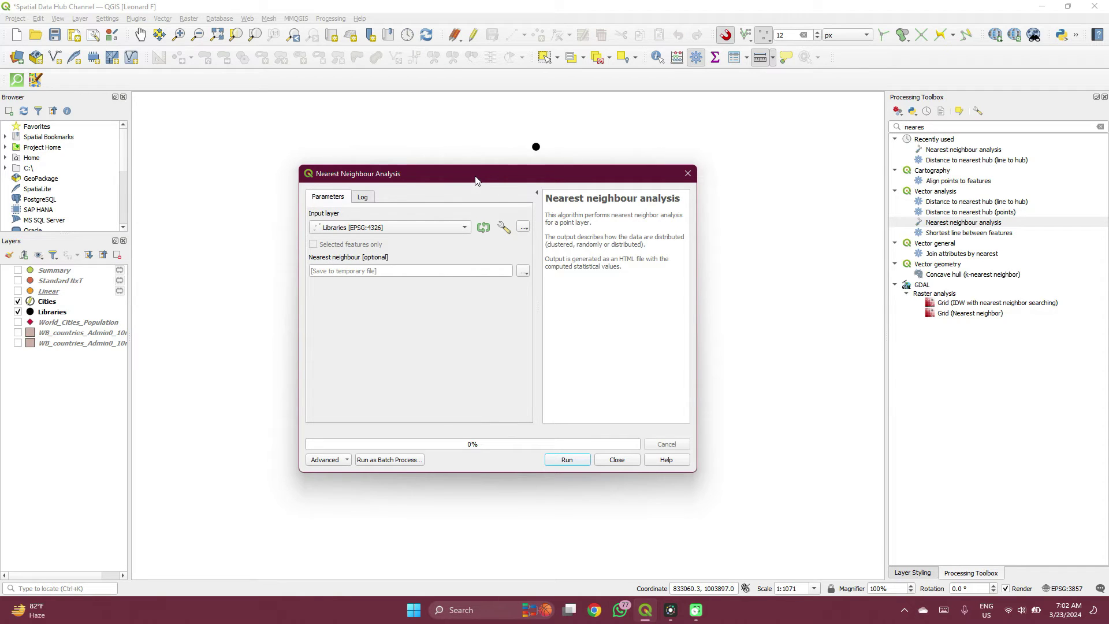
drag(475, 180, 858, 200)
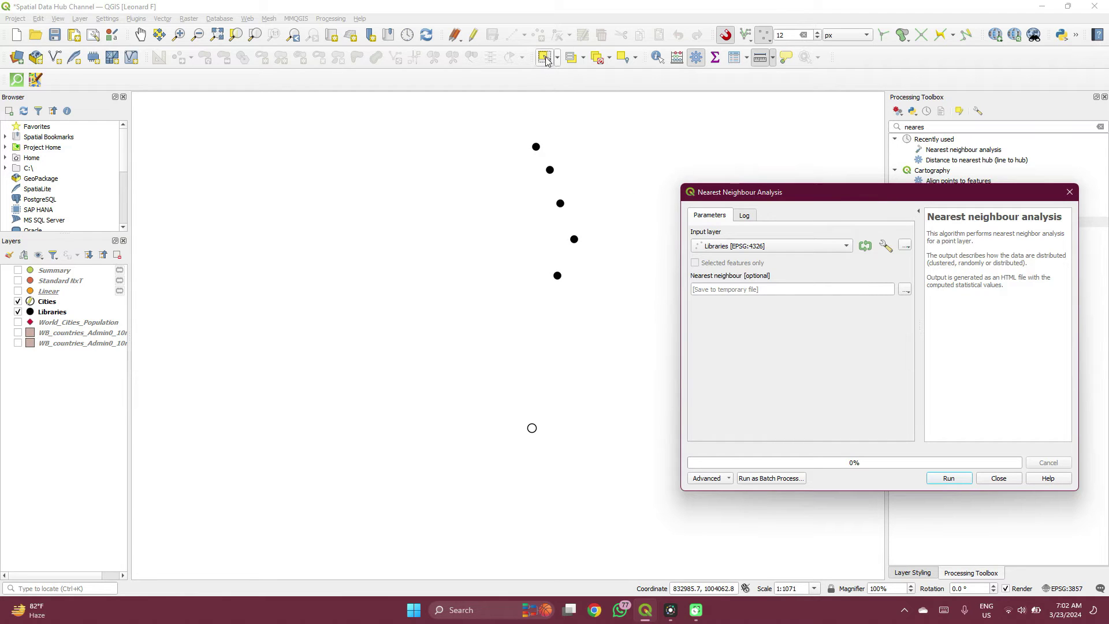
Select three upper library points but run the analysis on all five, then open the HTML report.
click(545, 58)
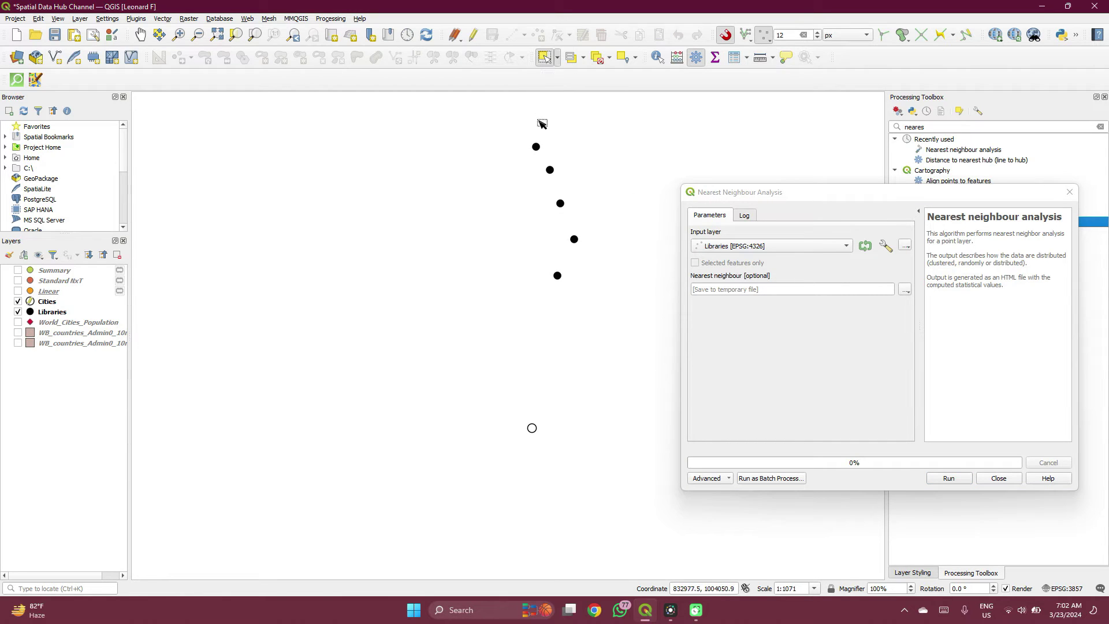
drag(534, 135, 575, 196)
click(98, 315)
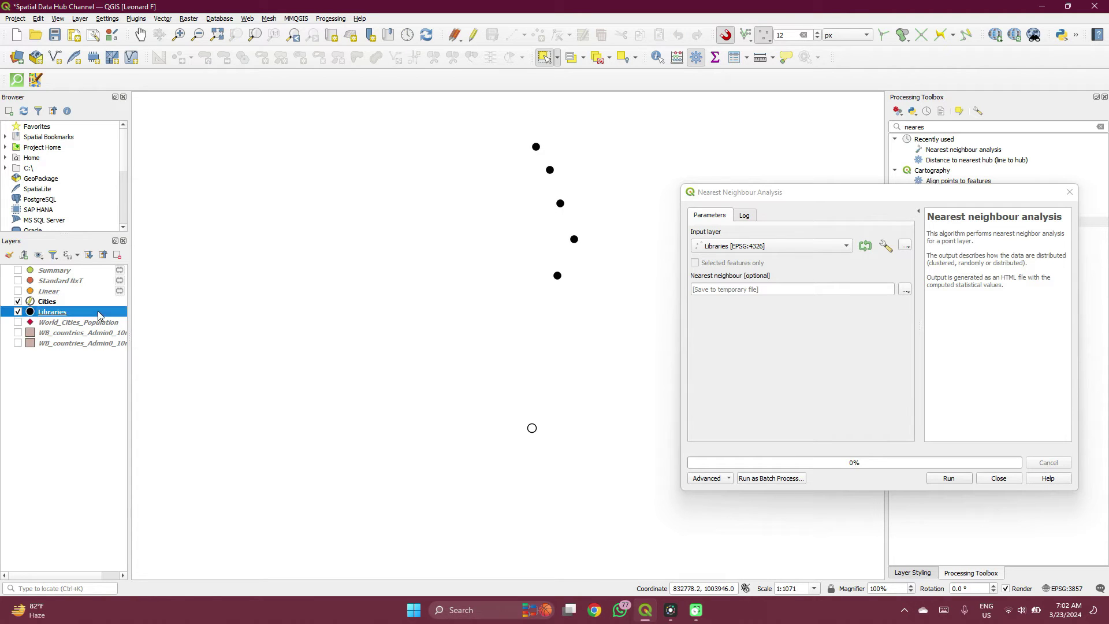
drag(509, 134, 617, 238)
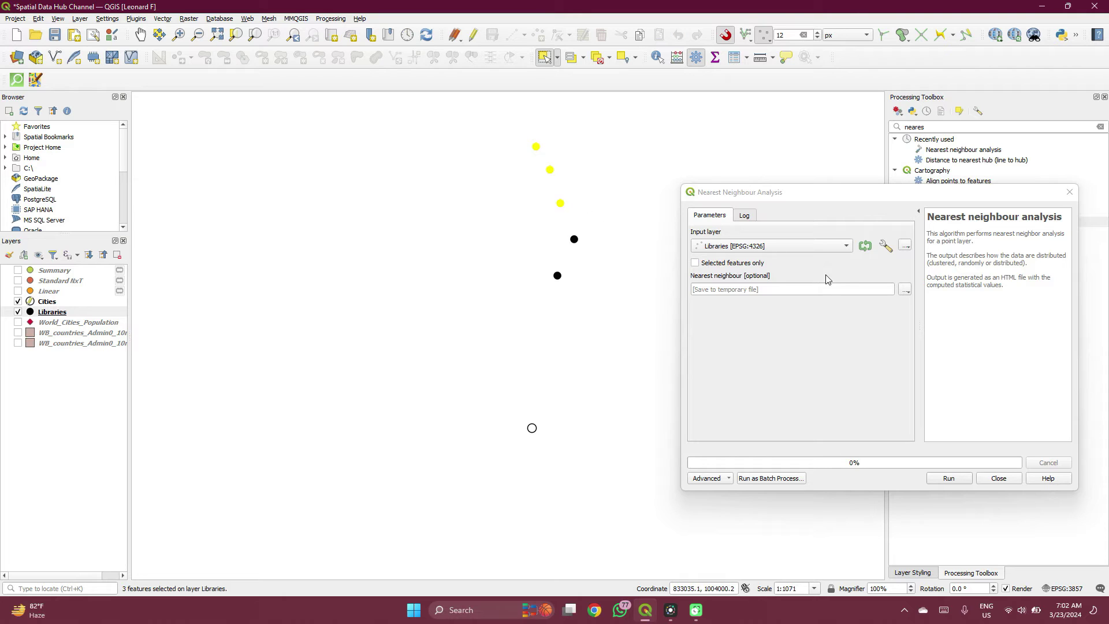
click(696, 263)
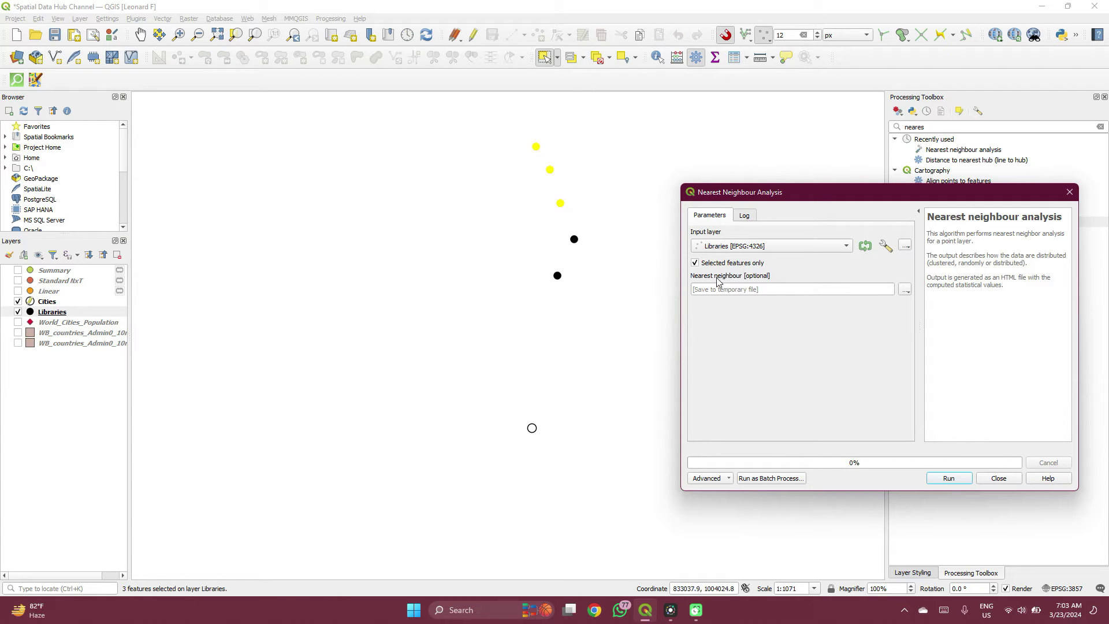
click(695, 263)
click(952, 478)
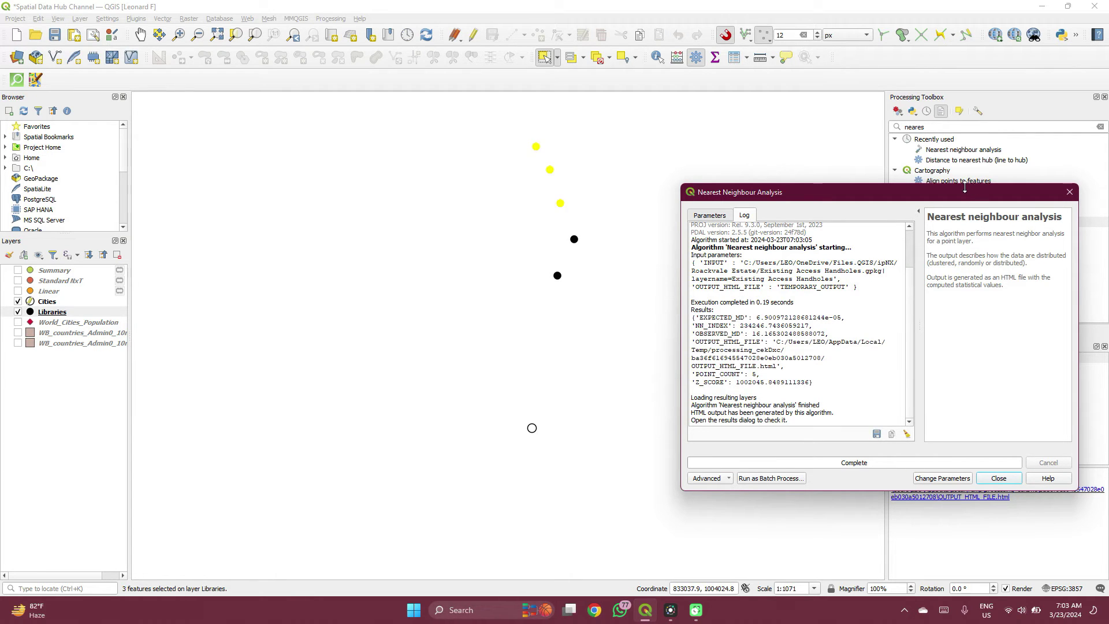
drag(965, 196, 615, 181)
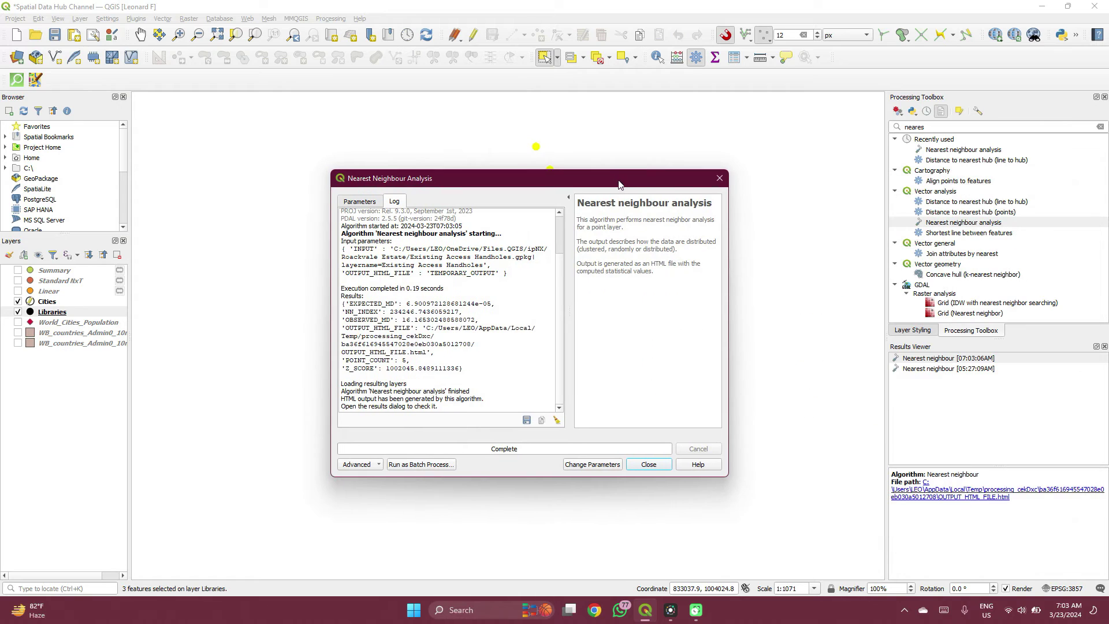
click(950, 498)
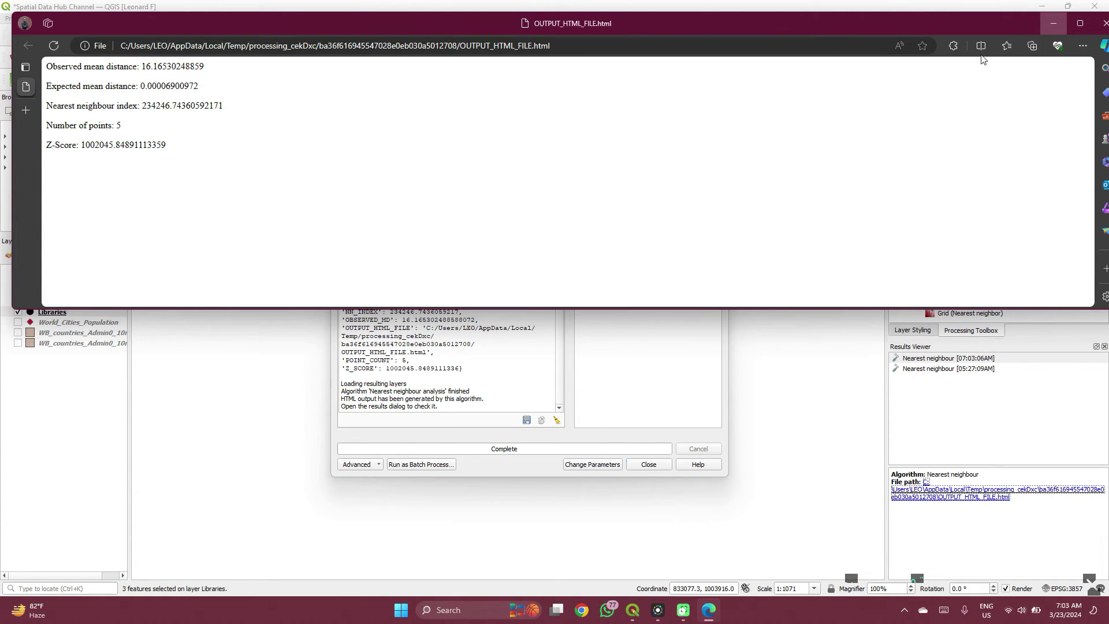
click(1052, 27)
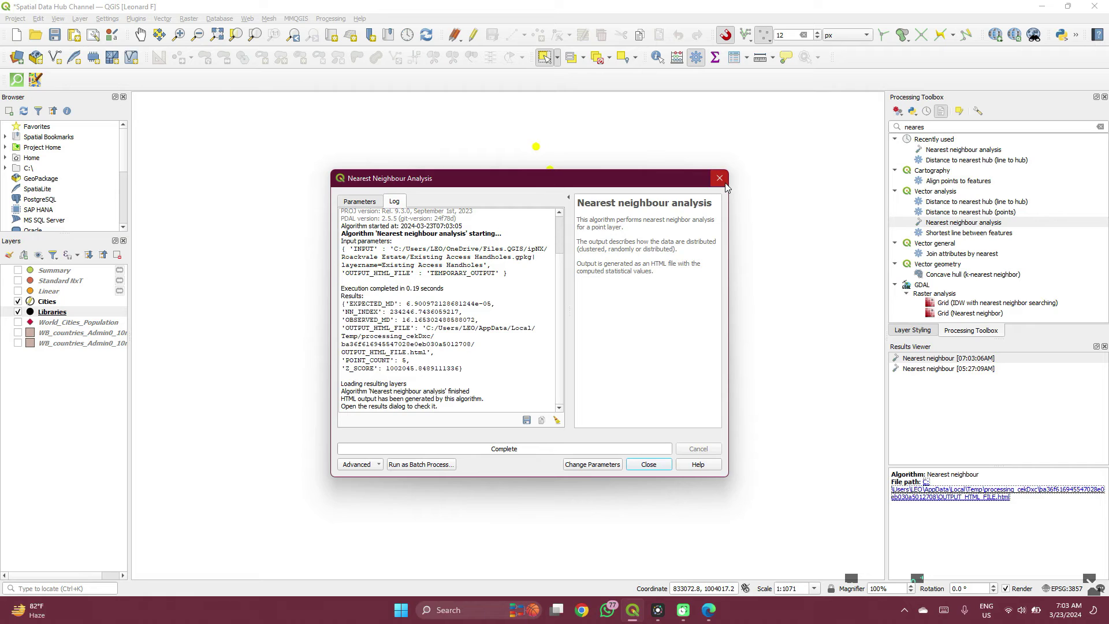
Close the nearest neighbour and Measure windows, deselect the library points, and zoom out.
key(ctrl+shift+m)
click(720, 178)
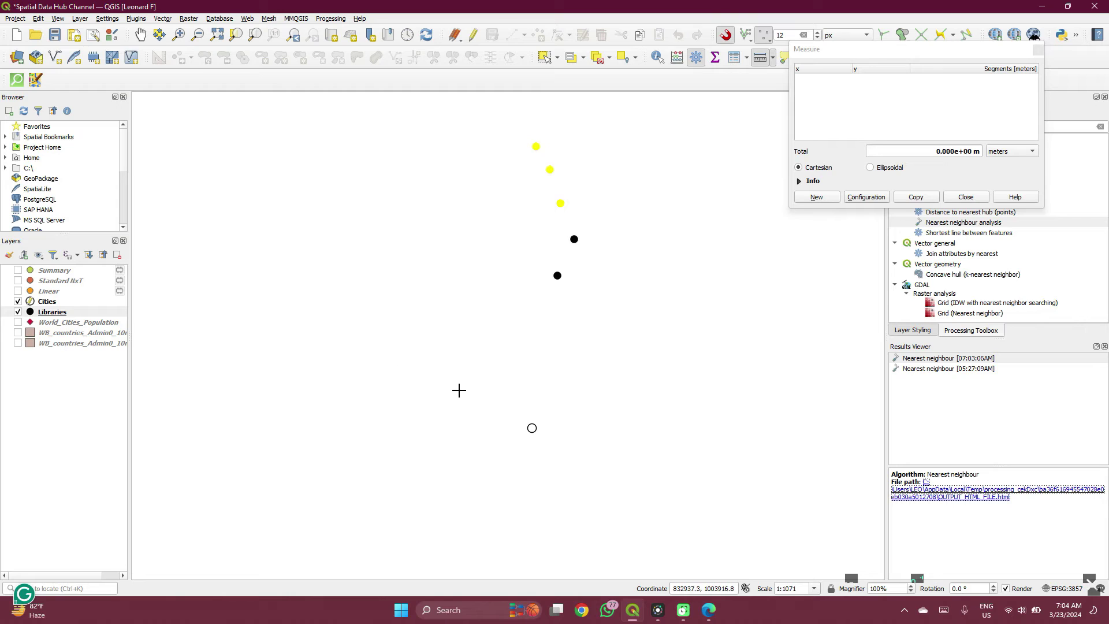
click(545, 56)
click(479, 197)
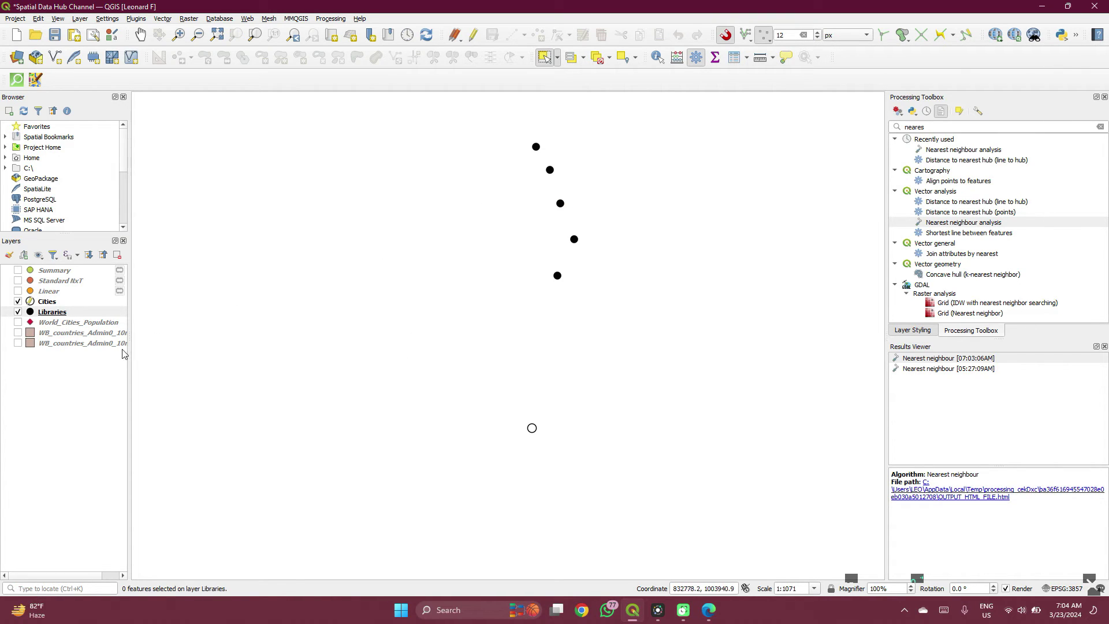
scroll(319, 371, down, 1)
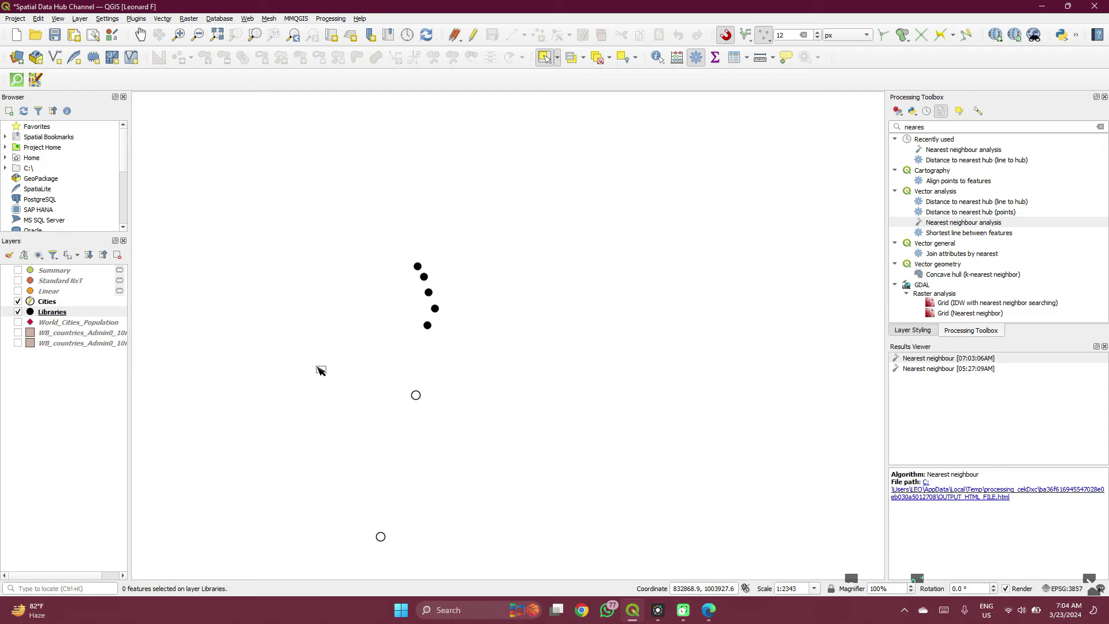
scroll(319, 371, down, 1)
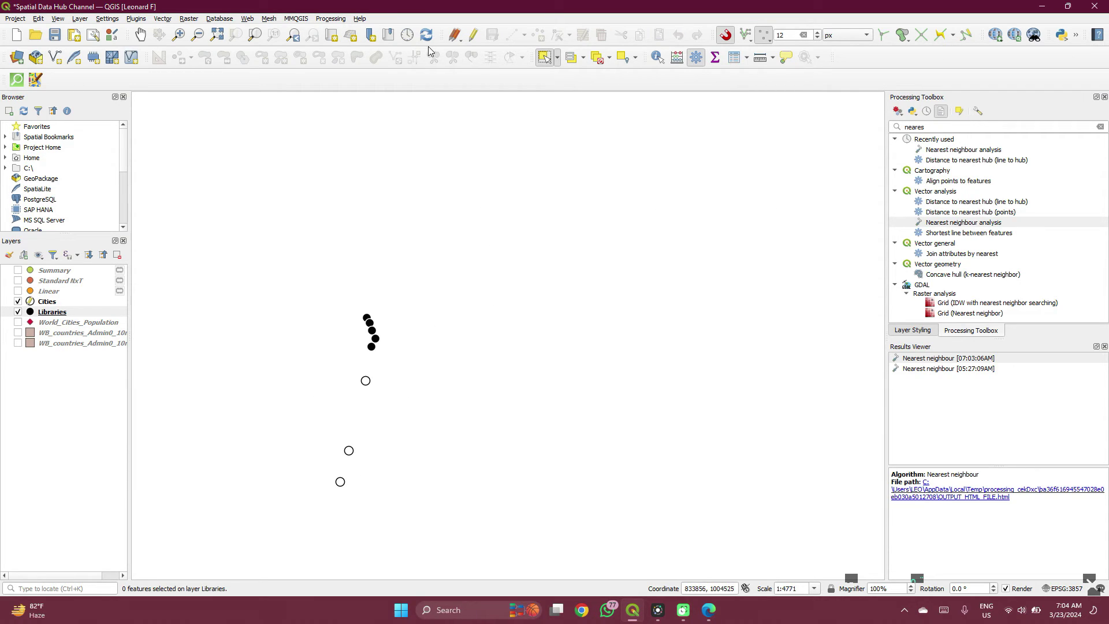
Run Distance Matrix with input Cities, target Libraries and Linear (N*k x 3) output.
click(163, 19)
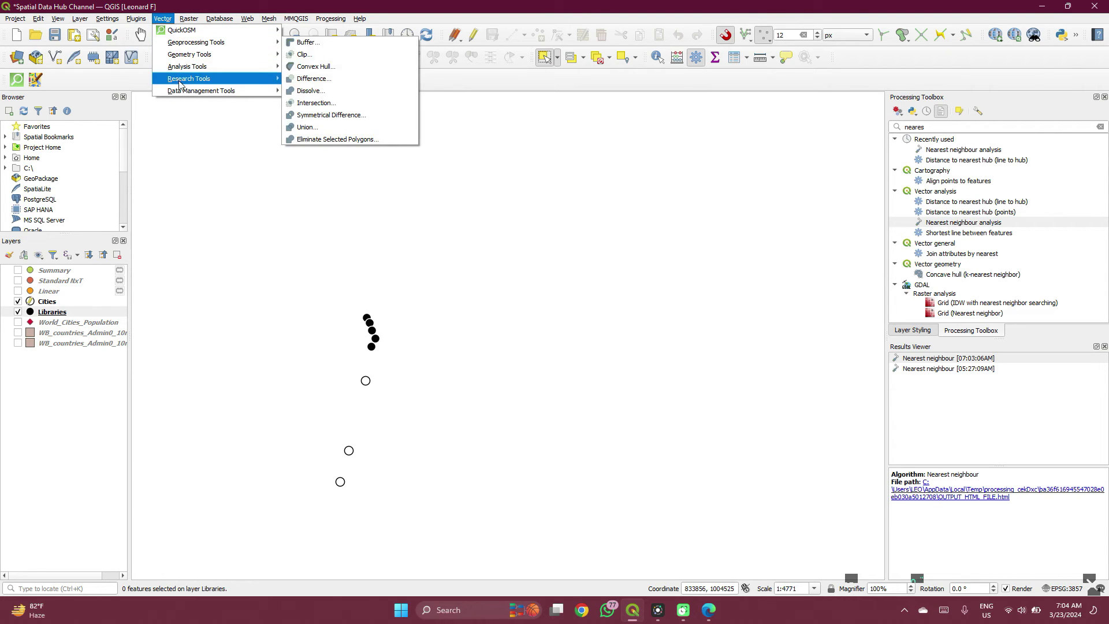
mouse_move(216, 91)
mouse_move(263, 67)
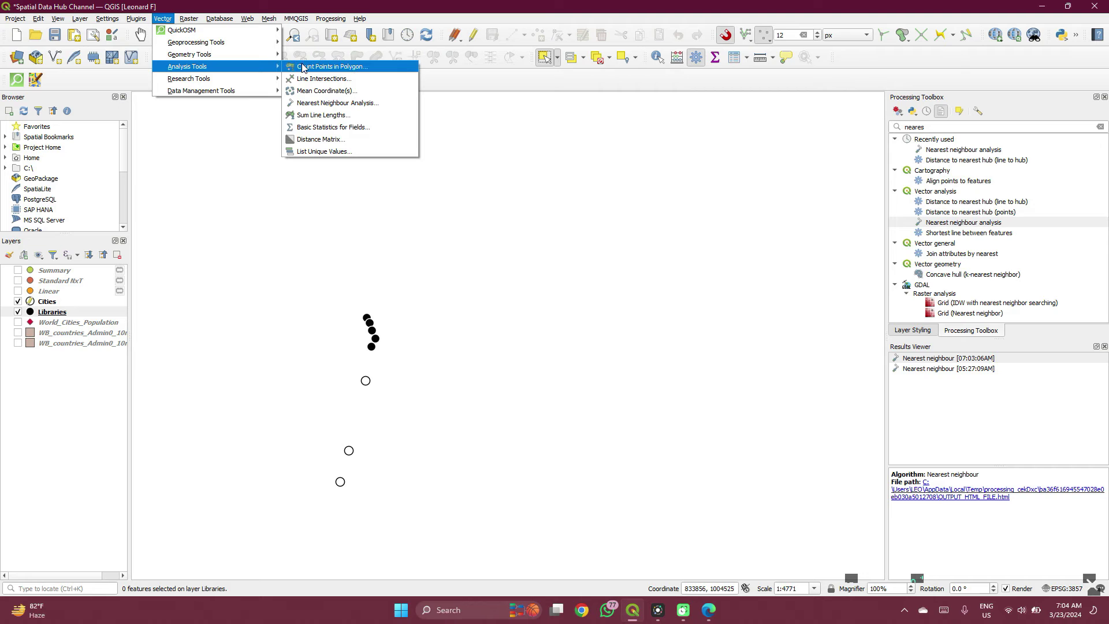
click(305, 141)
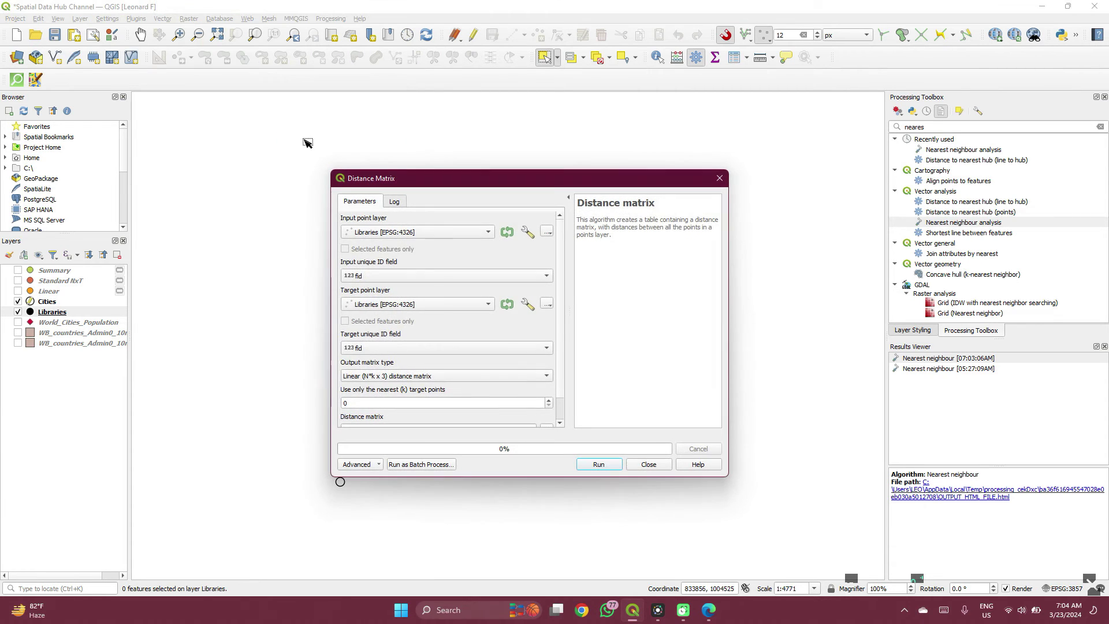
click(461, 234)
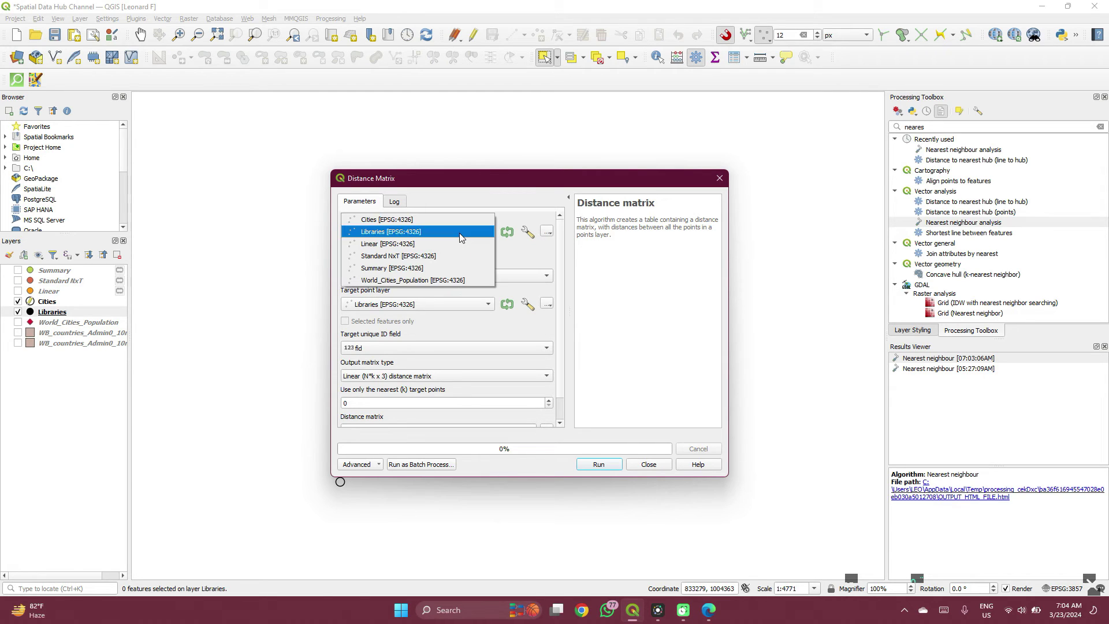
click(432, 217)
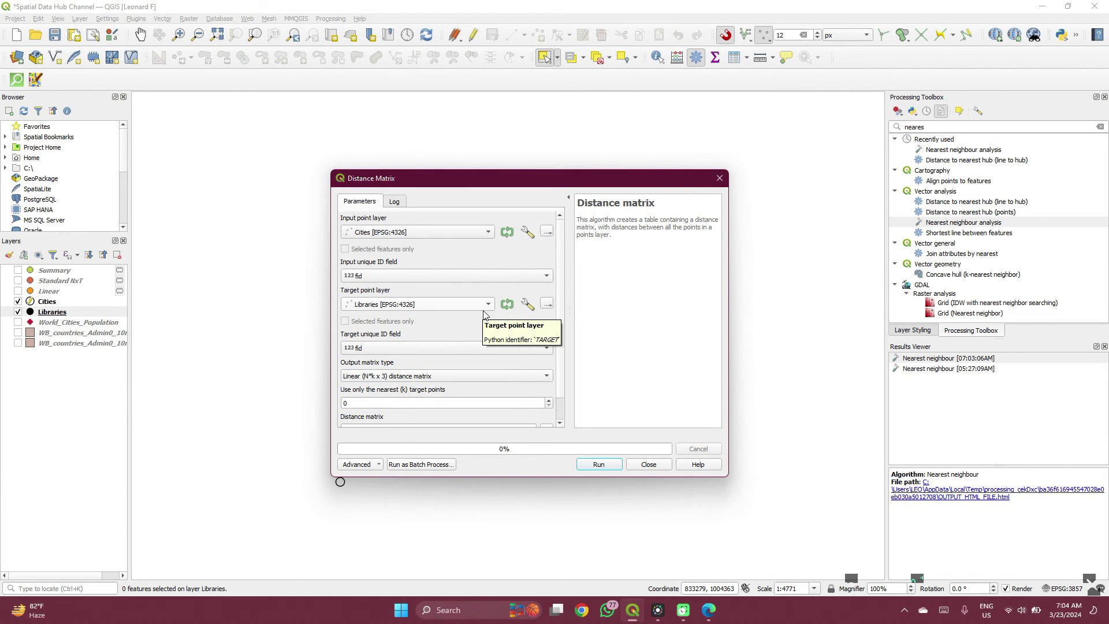
scroll(484, 324, down, 1)
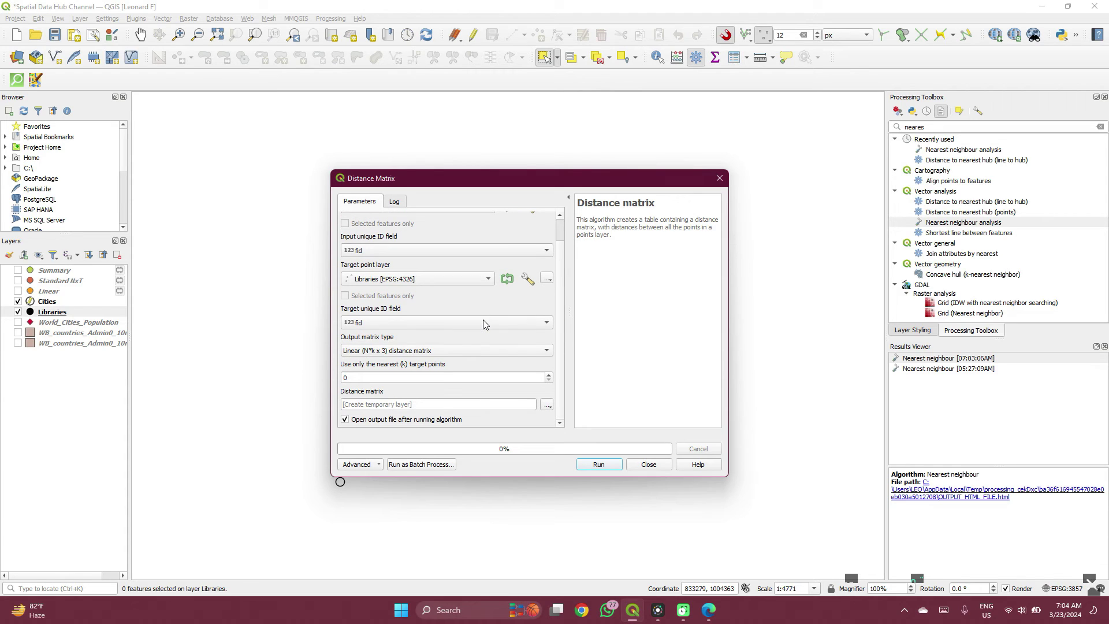
click(449, 351)
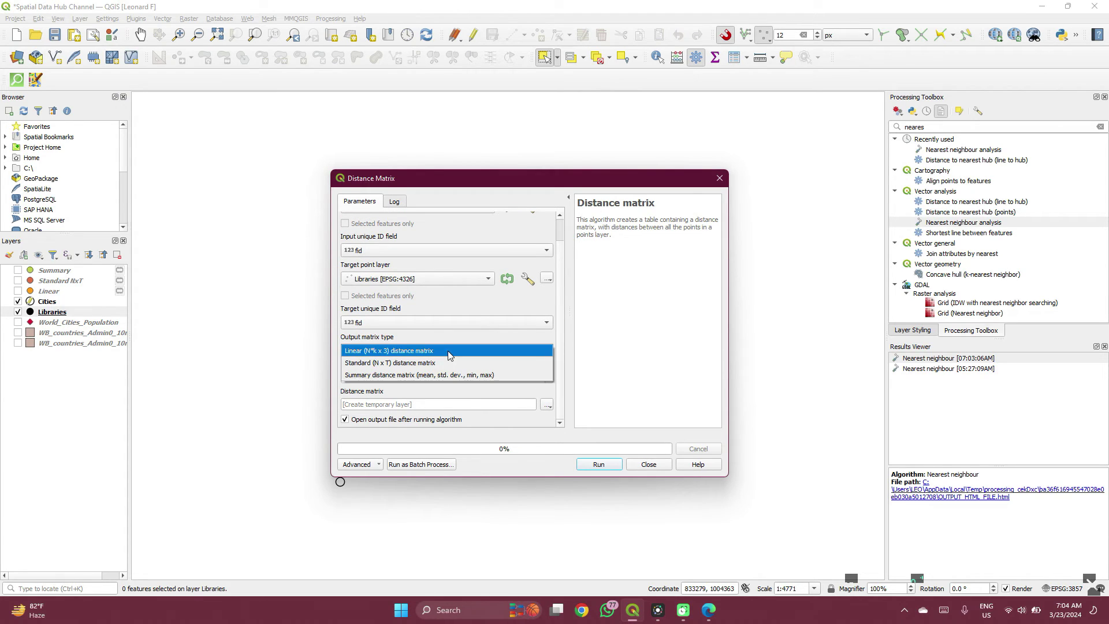
click(448, 351)
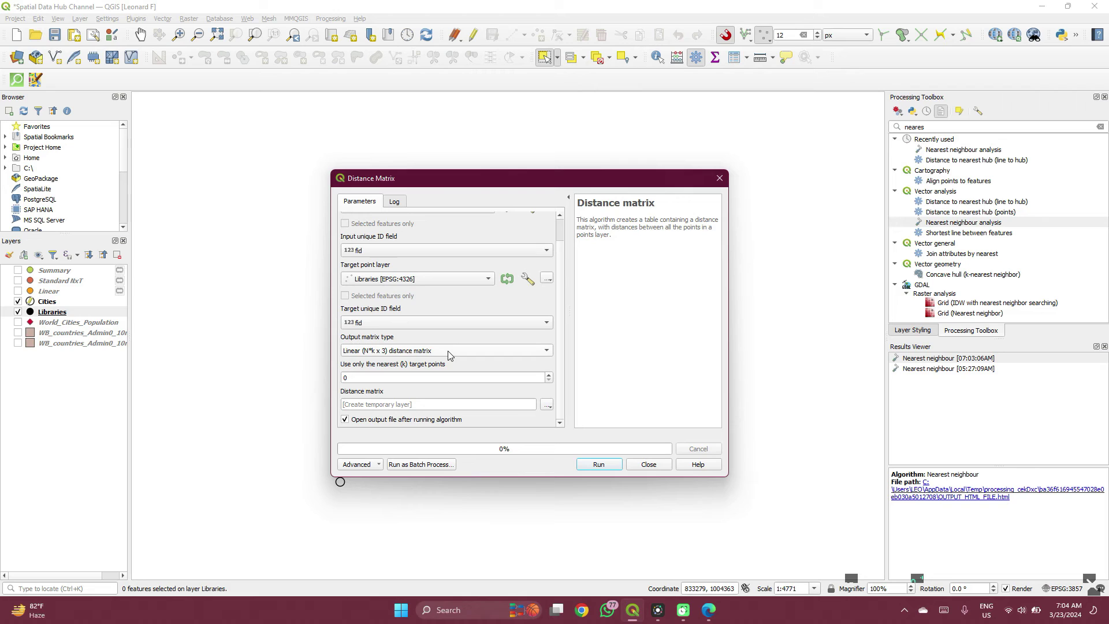
click(615, 467)
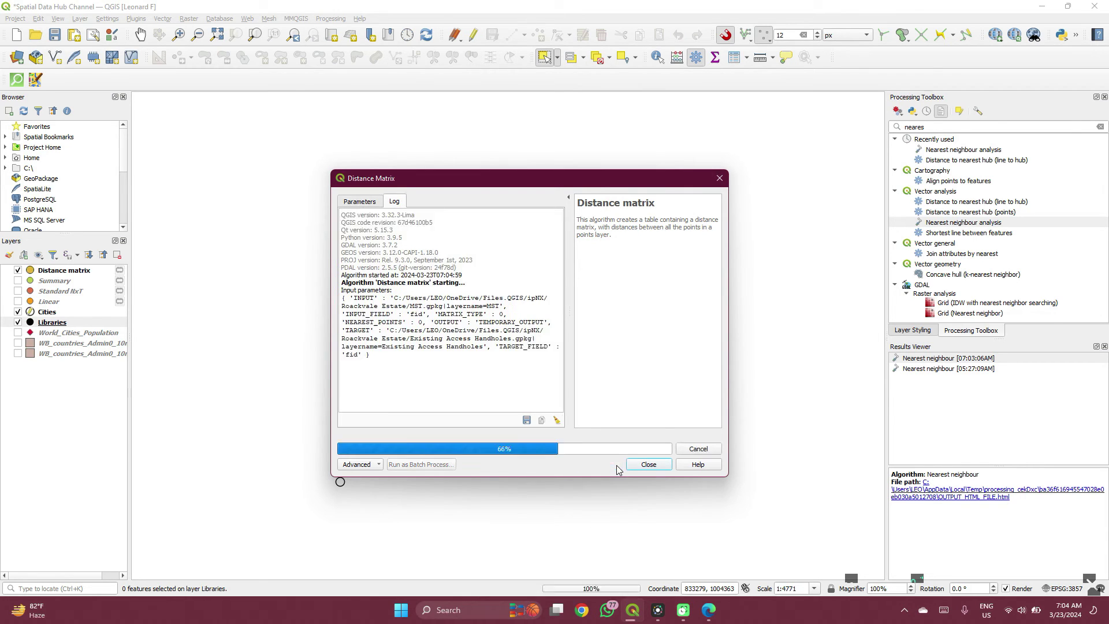
click(647, 465)
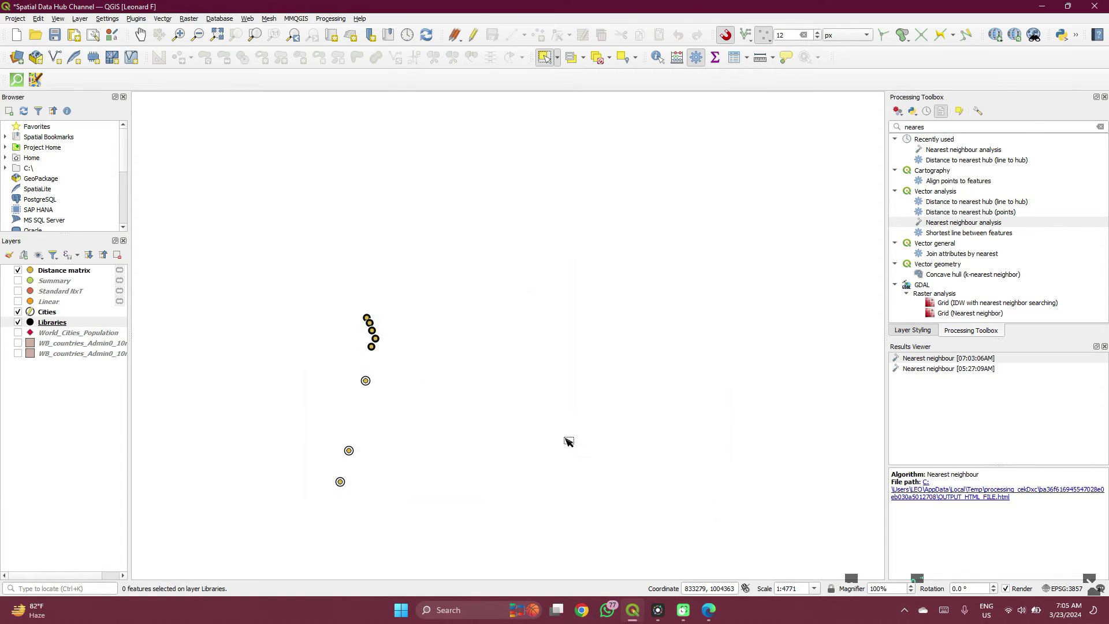
right_click(58, 275)
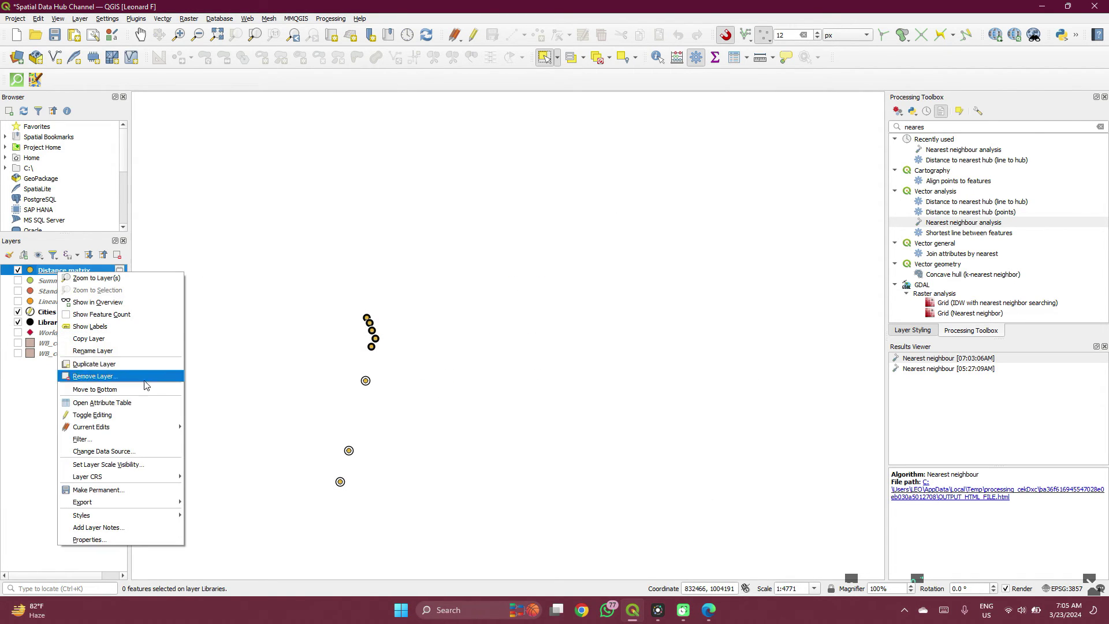
click(120, 406)
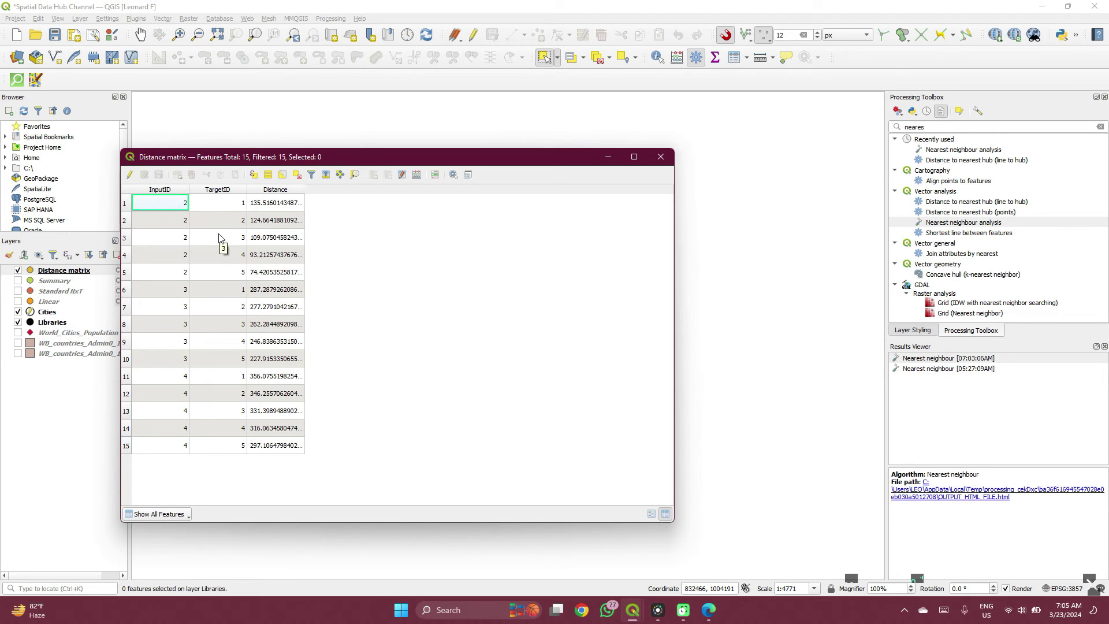
drag(305, 157, 431, 112)
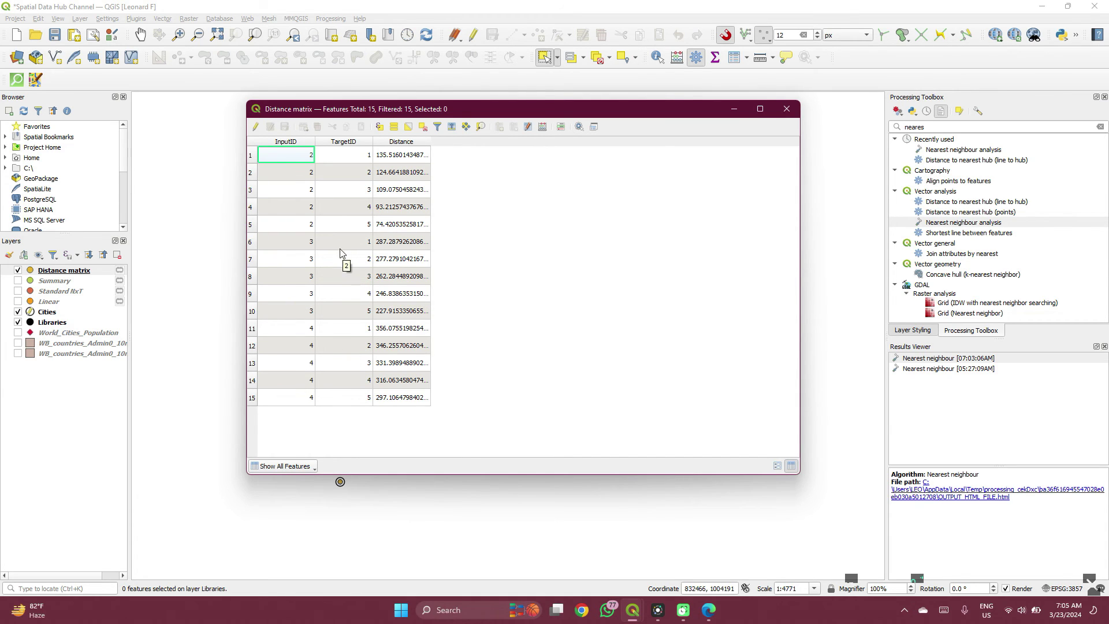
click(780, 113)
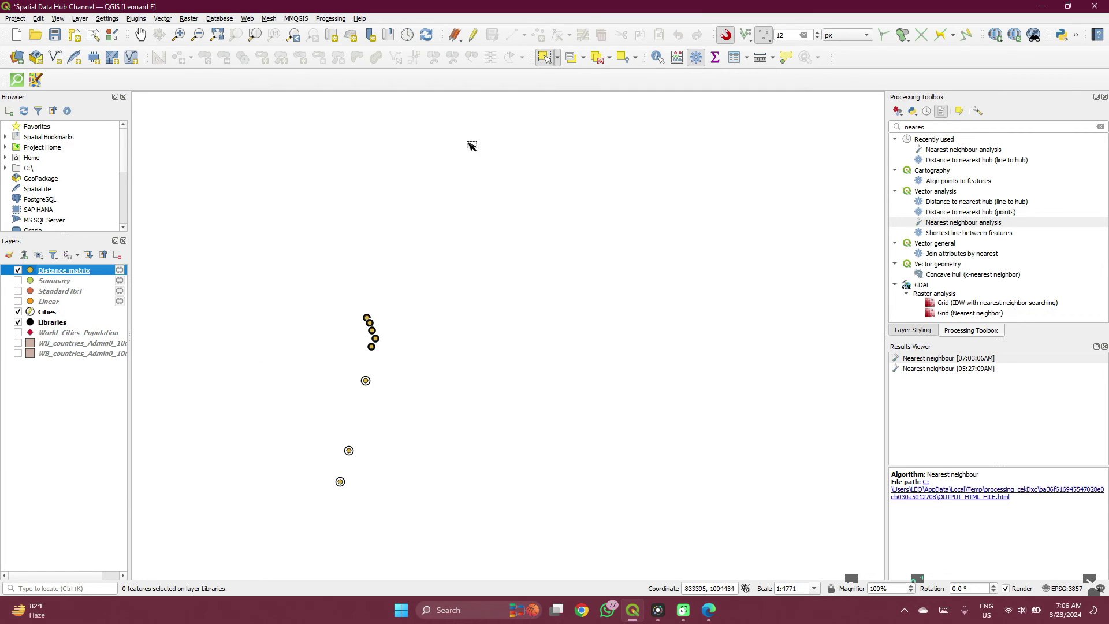
right_click(64, 282)
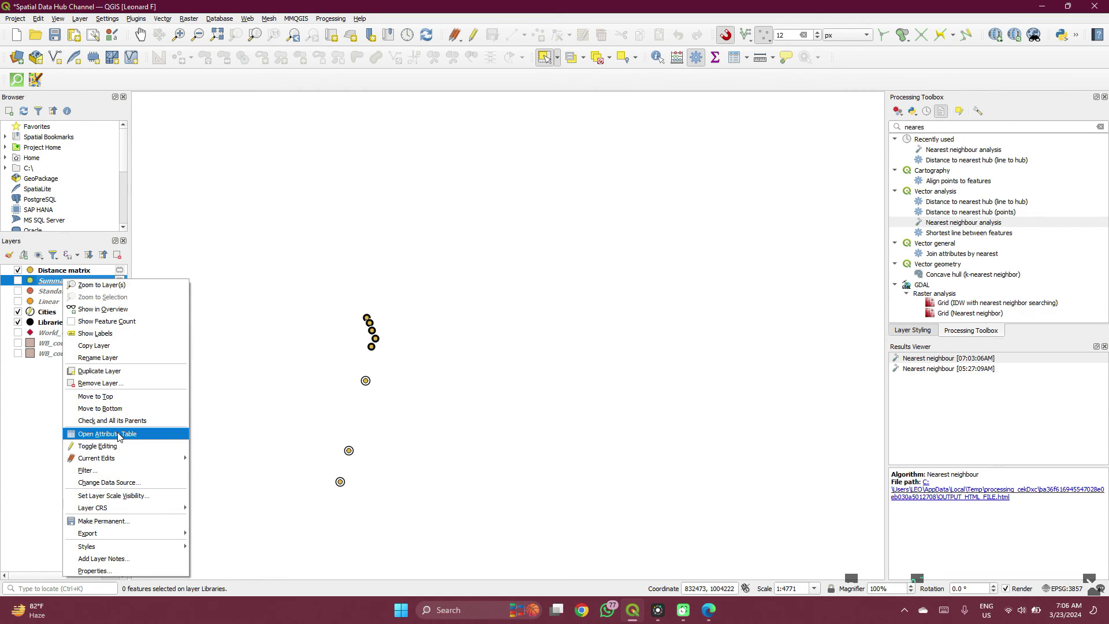
click(119, 436)
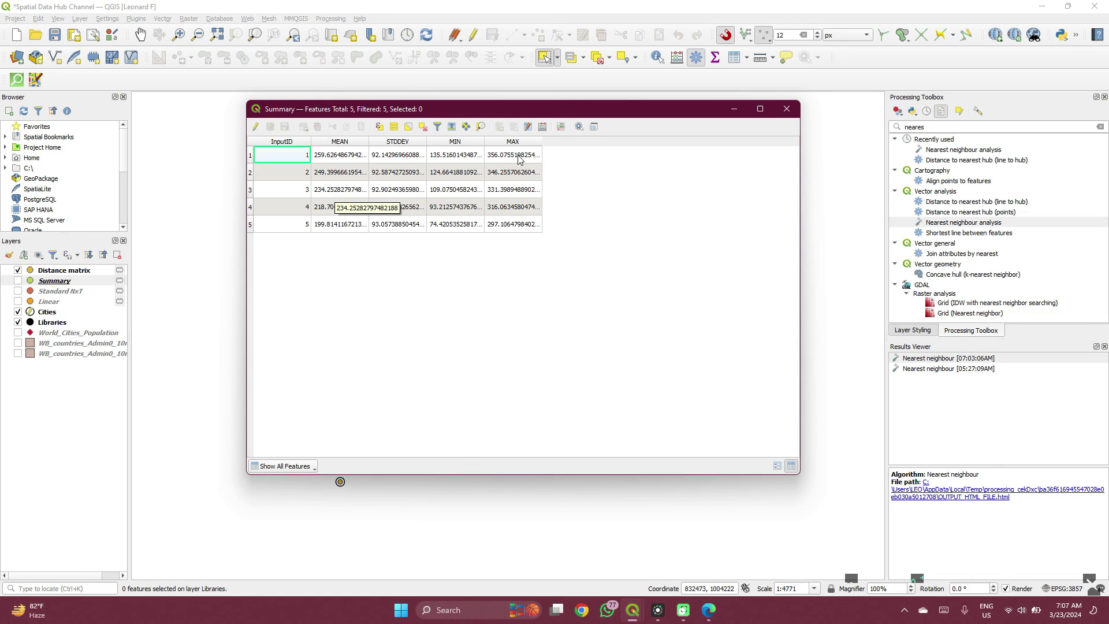
click(787, 110)
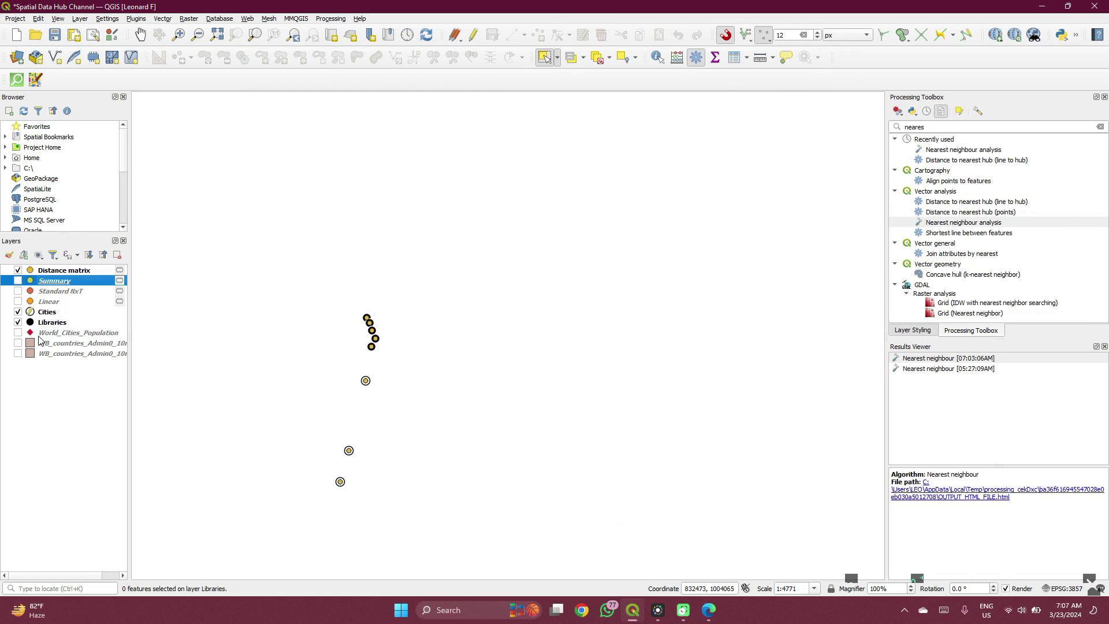
right_click(56, 292)
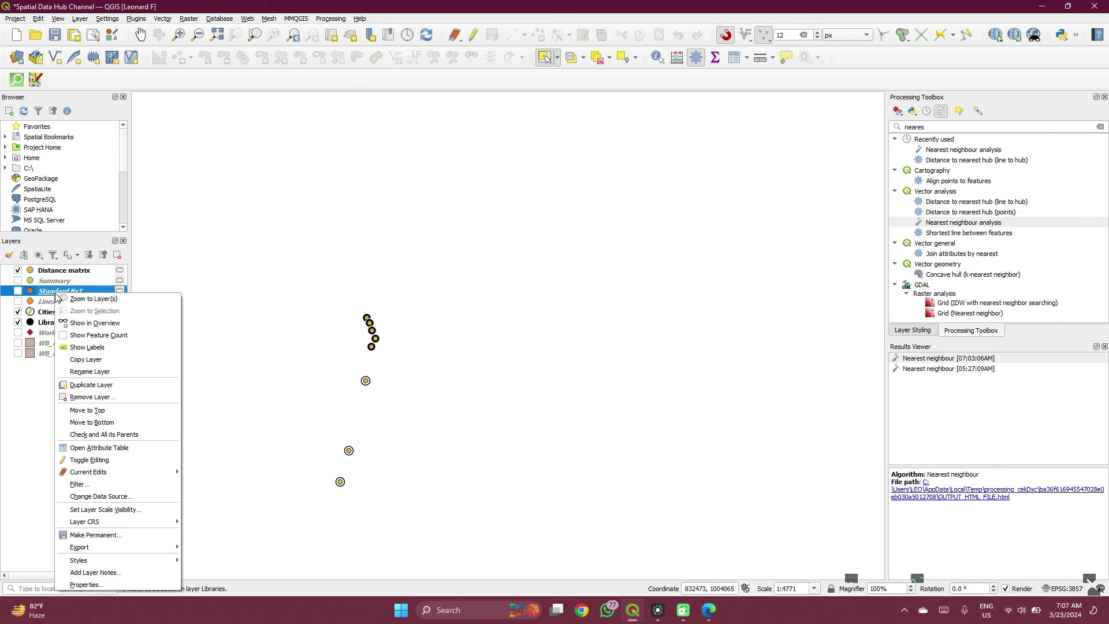
click(147, 448)
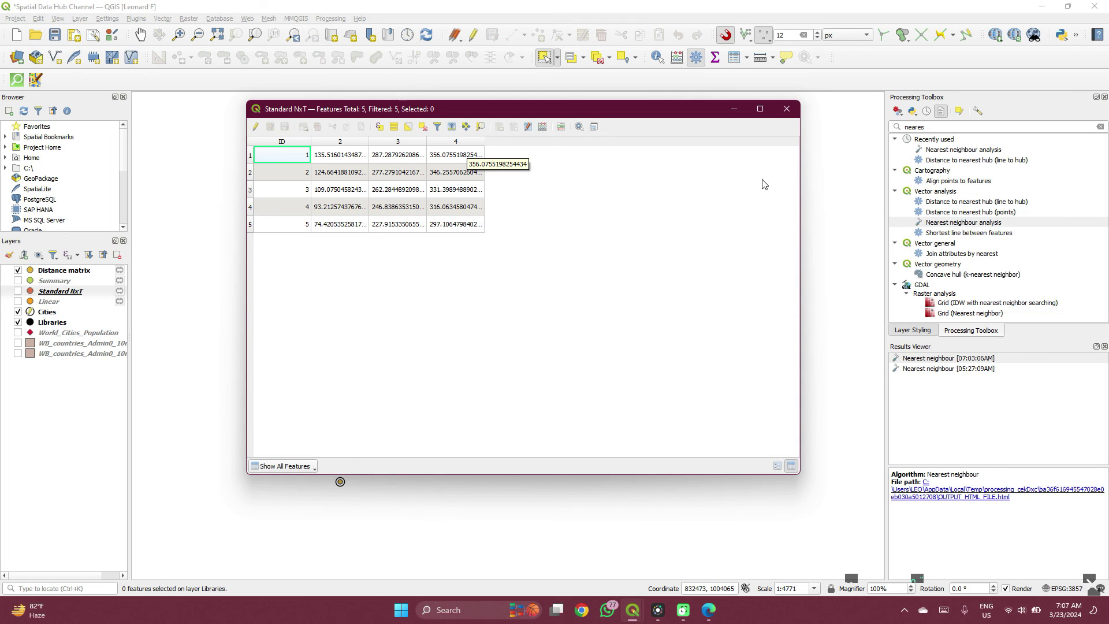
click(786, 111)
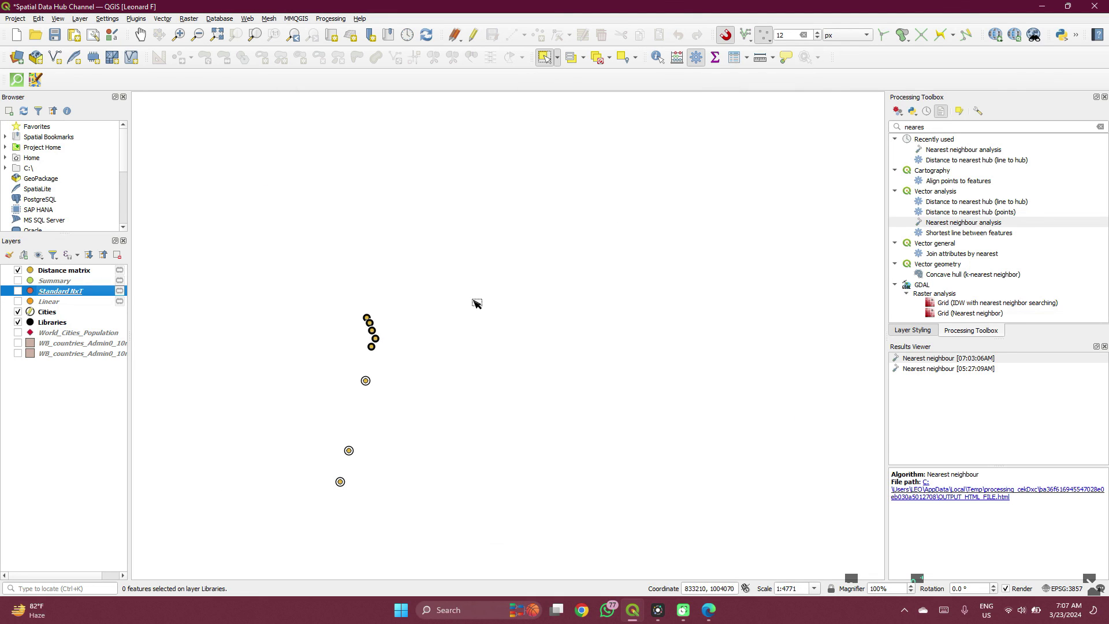